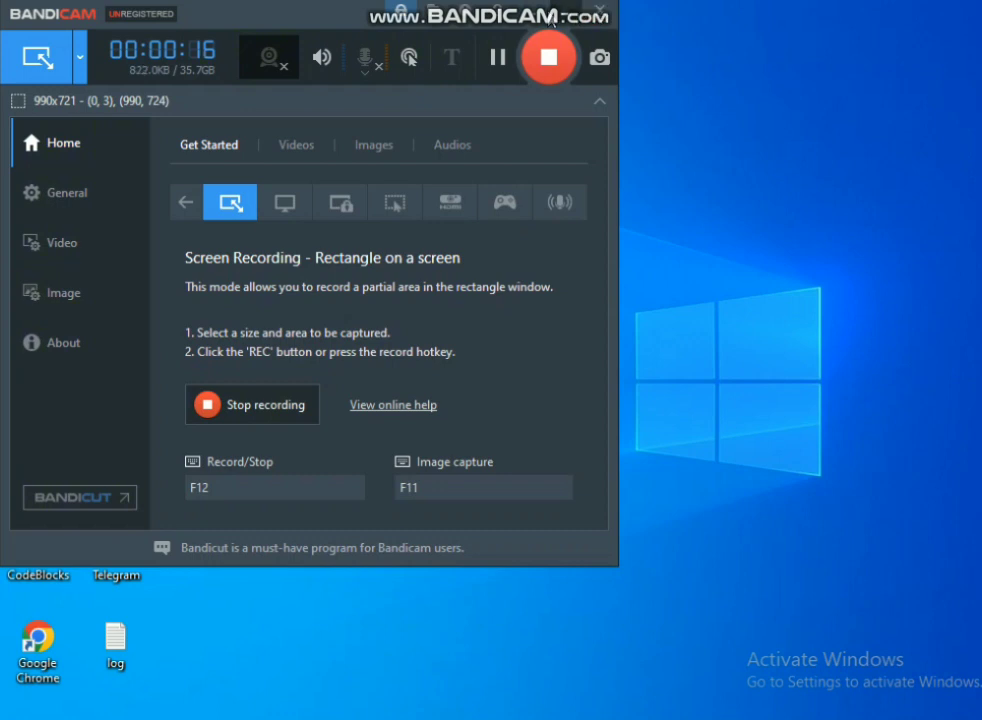
Create a new Legal document, 8.5 x 14 inches at 300 pixels/inch, in RGB Color with a white background
click(600, 12)
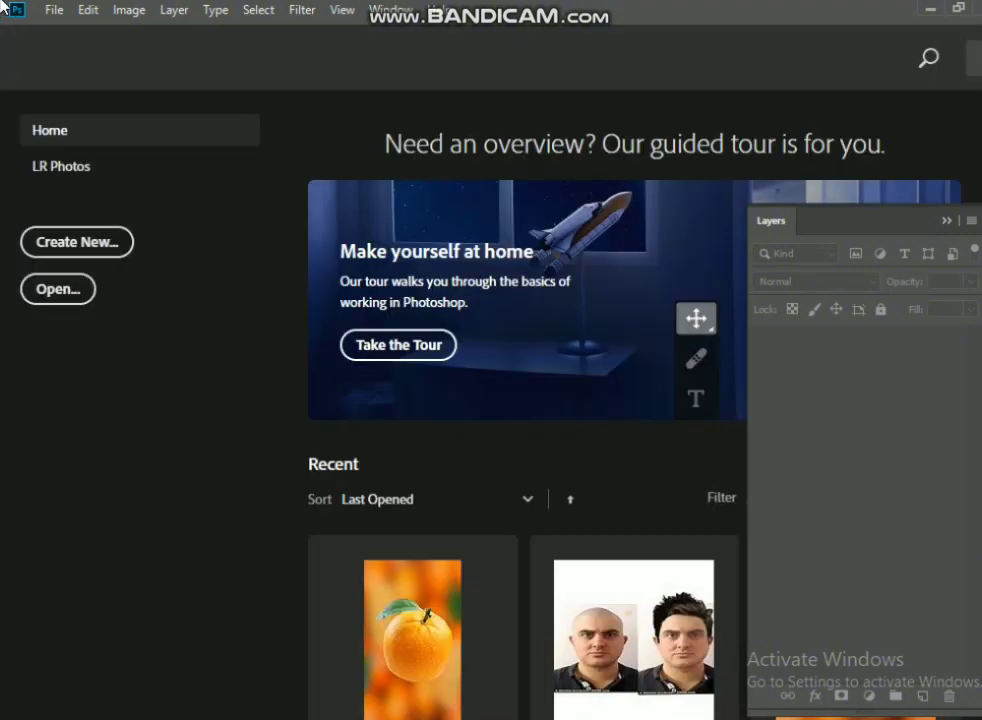
click(944, 221)
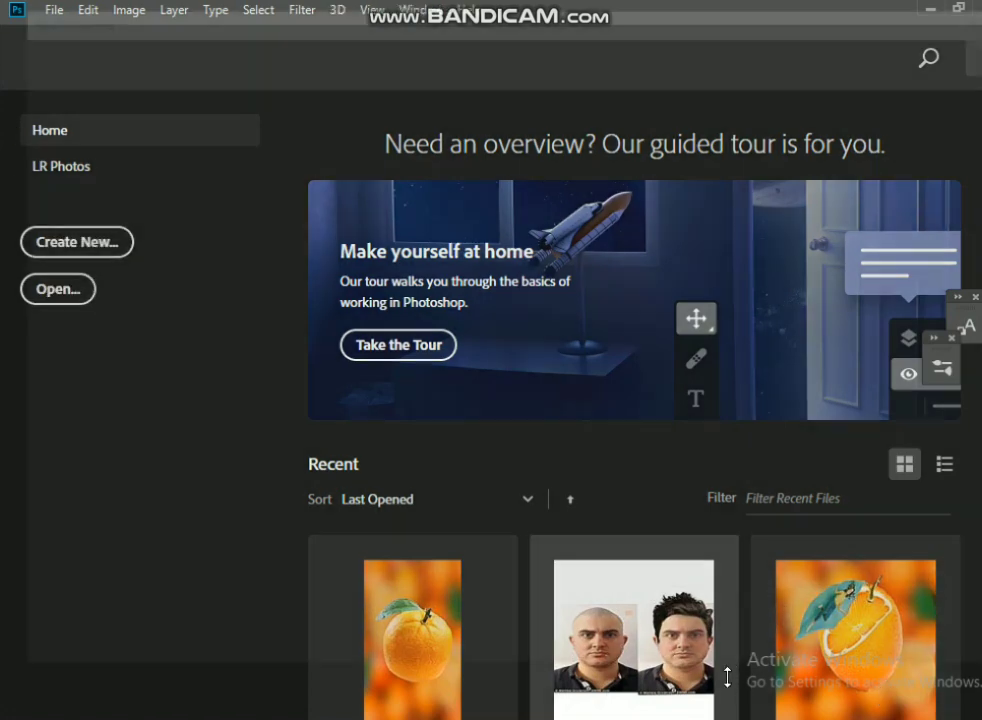
key(ctrl+n)
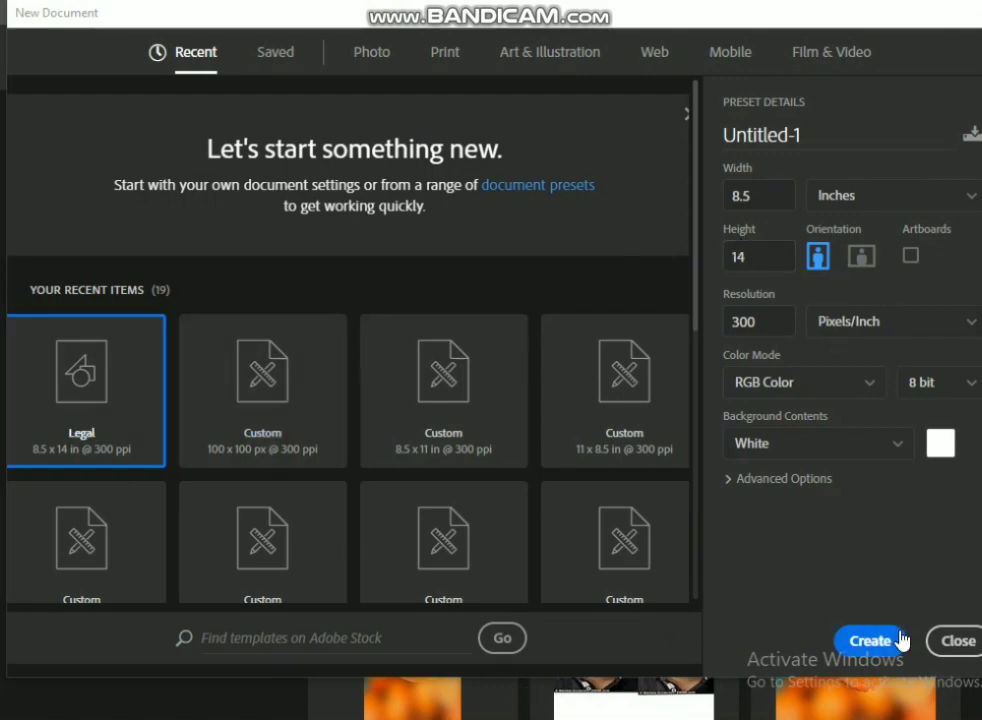
click(862, 645)
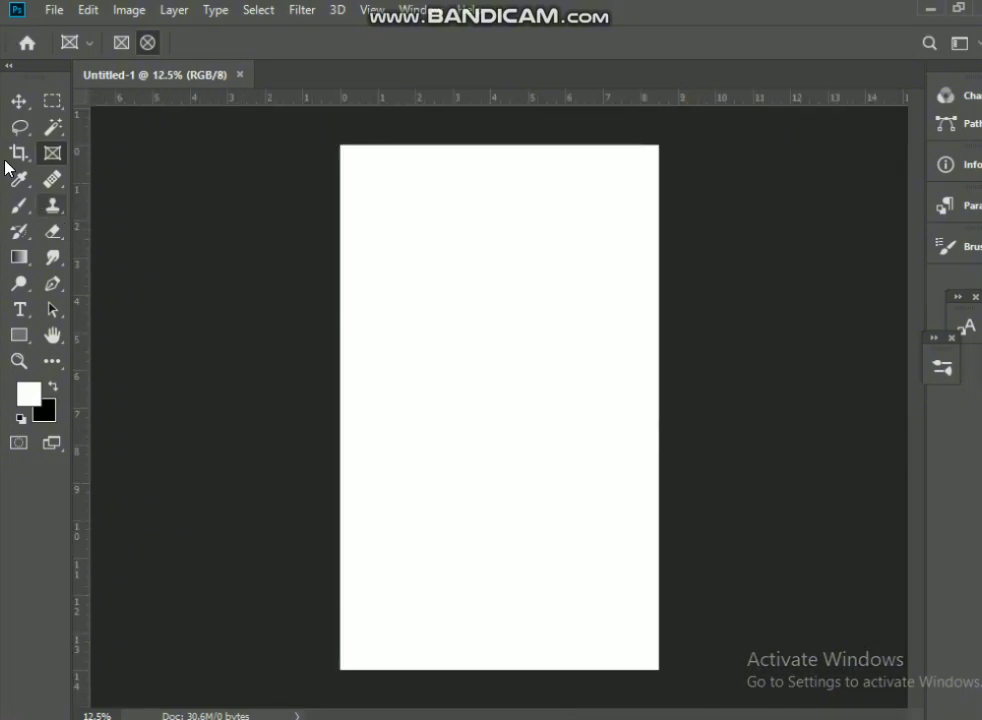
Activate the Move tool and reposition the collapsed Layers panel next to the canvas
click(52, 128)
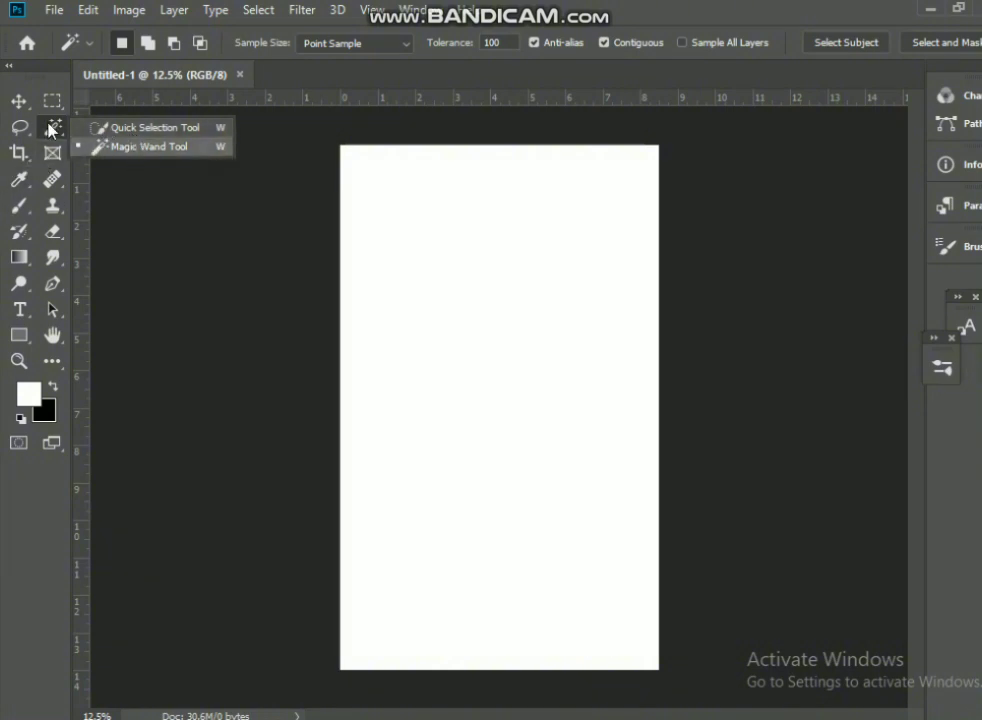
click(16, 153)
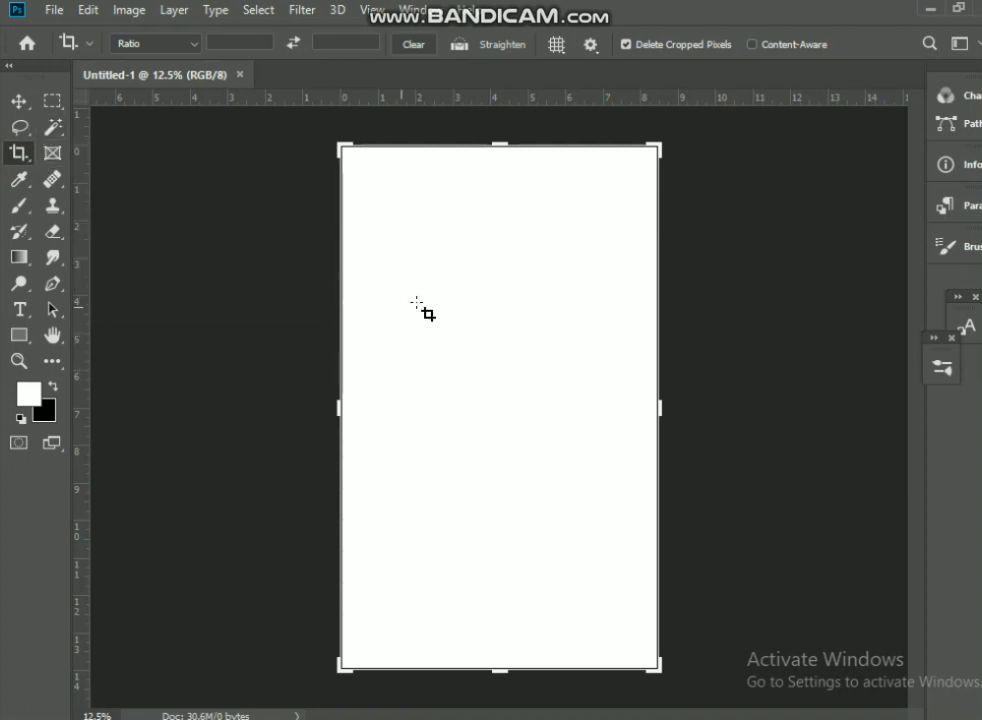
click(19, 101)
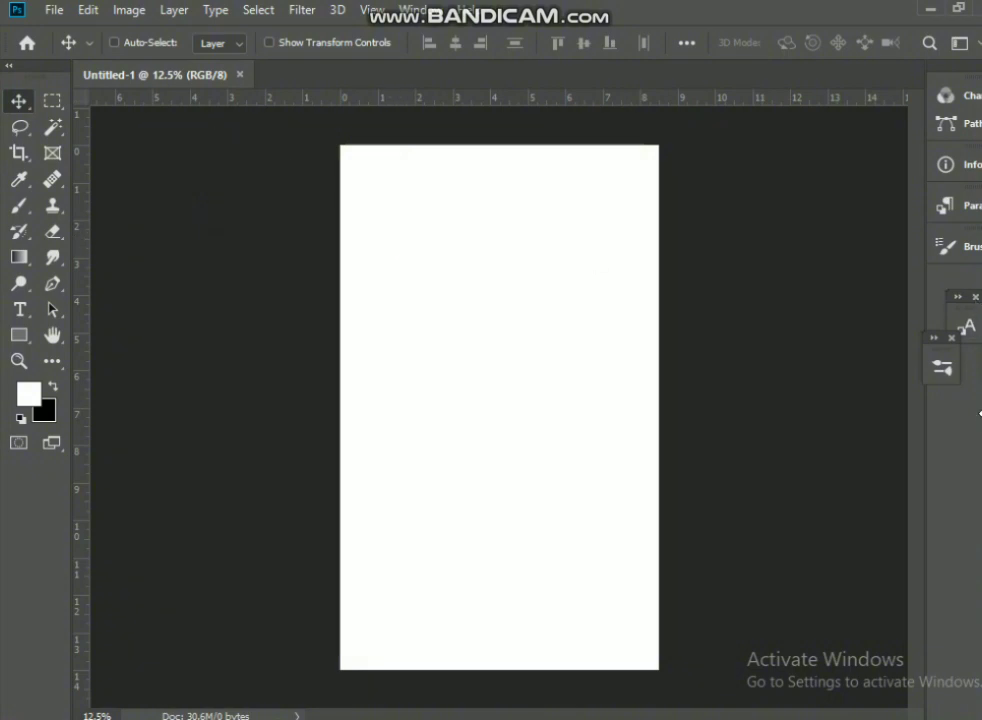
drag(937, 363, 857, 128)
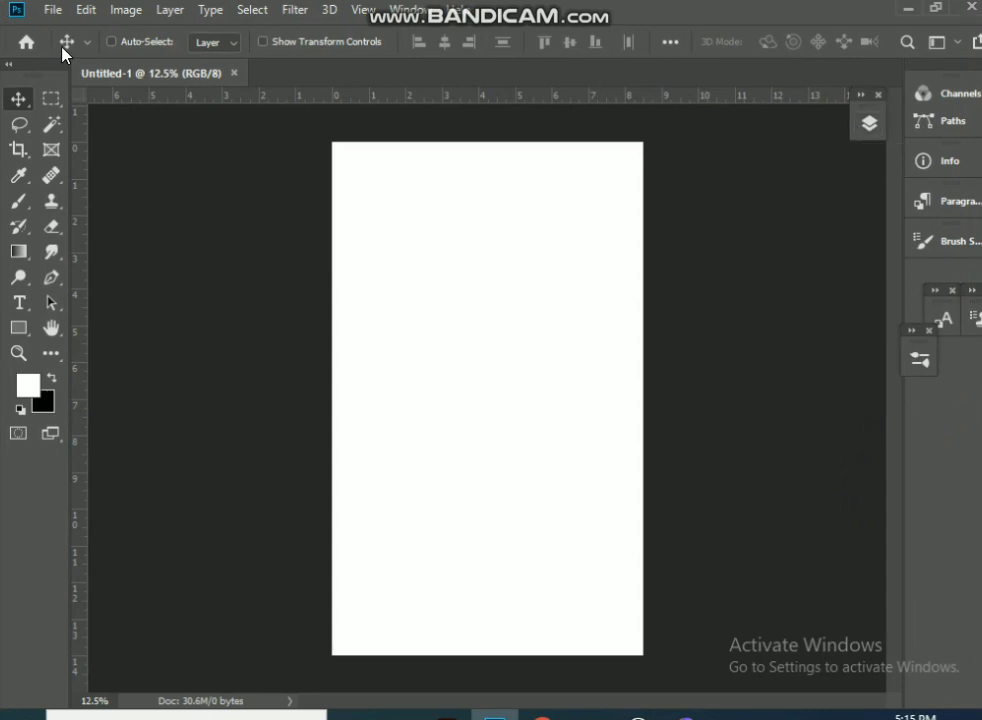
click(50, 9)
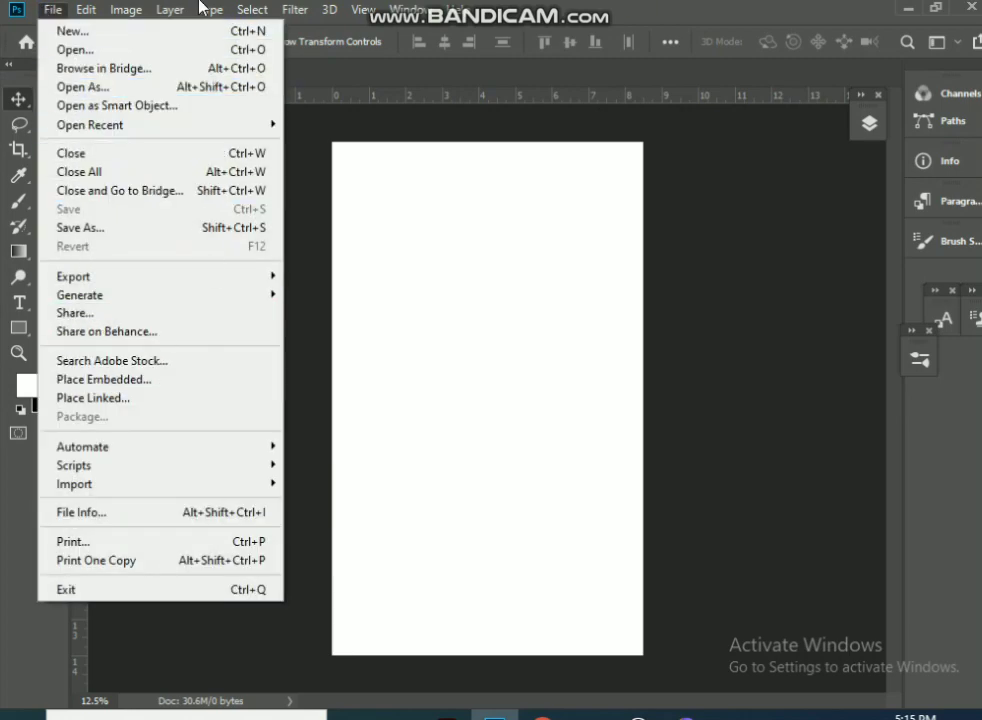
mouse_move(86, 9)
click(48, 10)
click(48, 10)
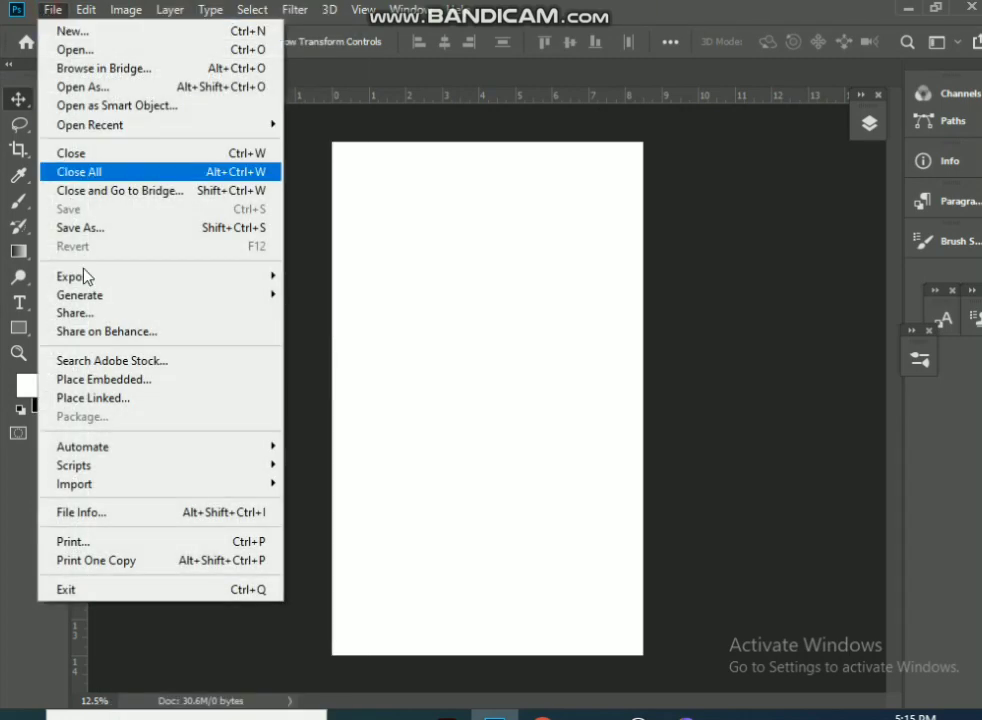
click(120, 384)
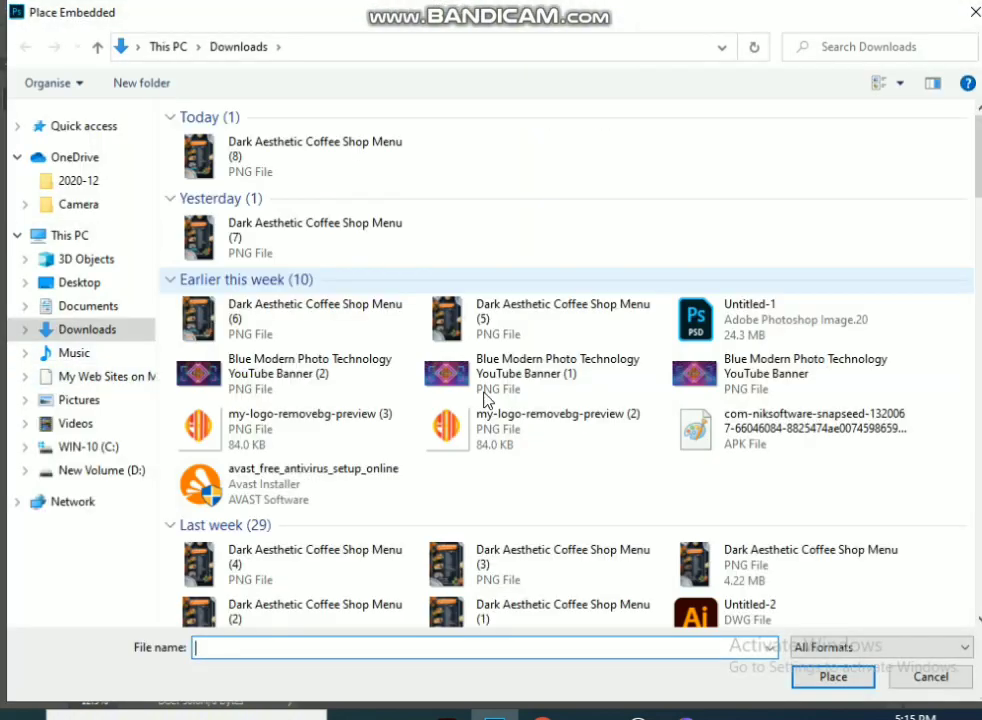
scroll(260, 390, down, 10)
scroll(449, 351, down, 15)
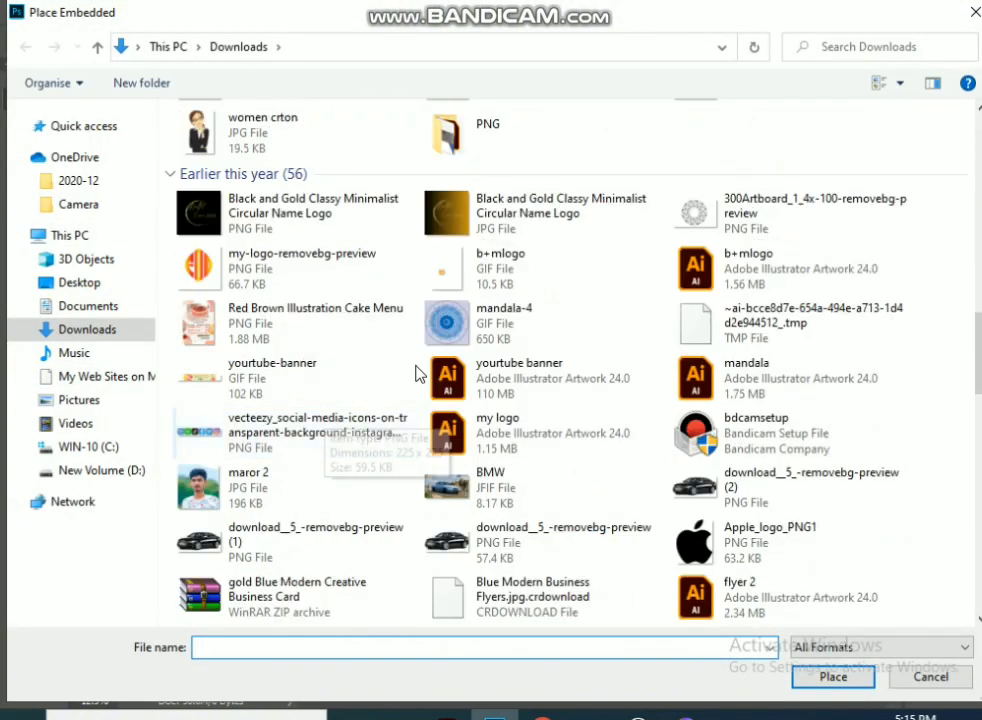
scroll(492, 352, down, 5)
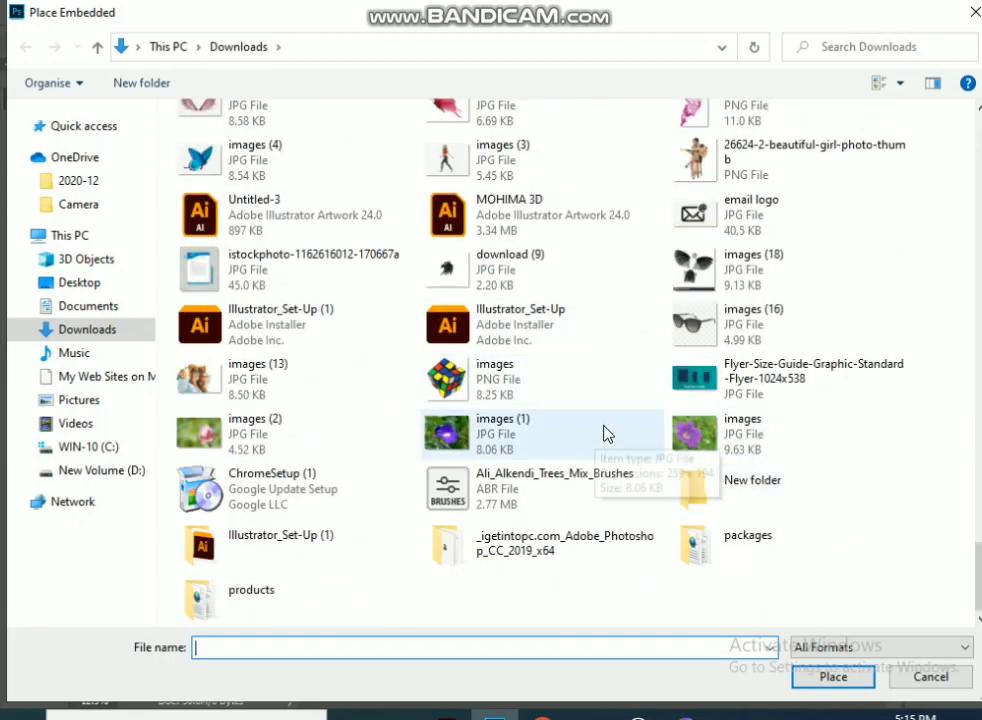
scroll(607, 432, up, 10)
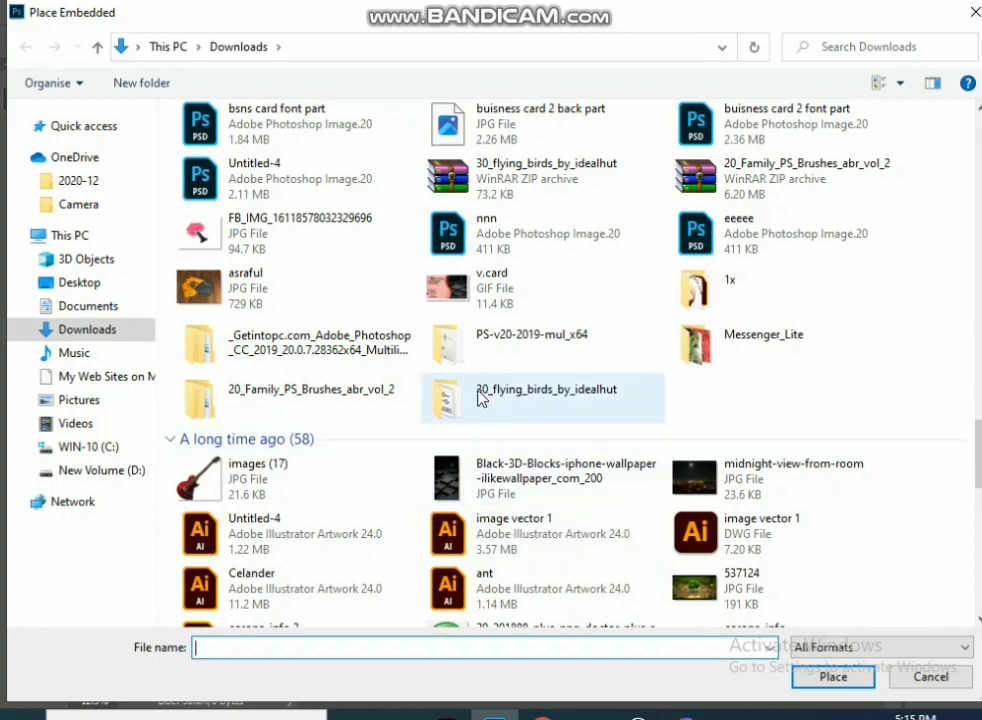
scroll(478, 390, up, 7)
scroll(655, 377, down, 3)
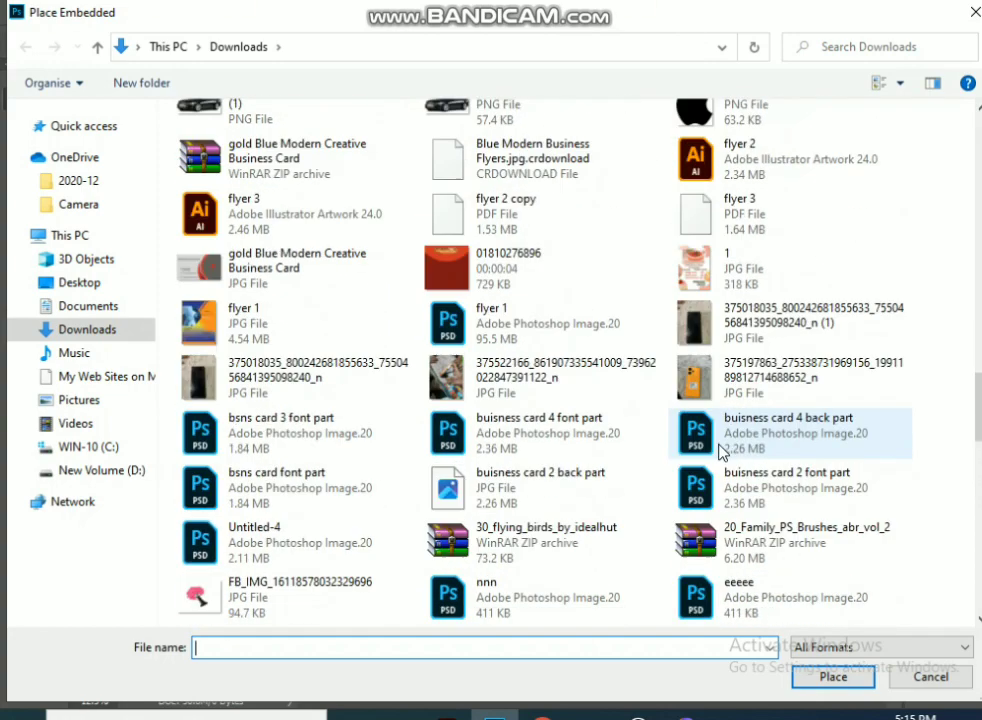
click(697, 376)
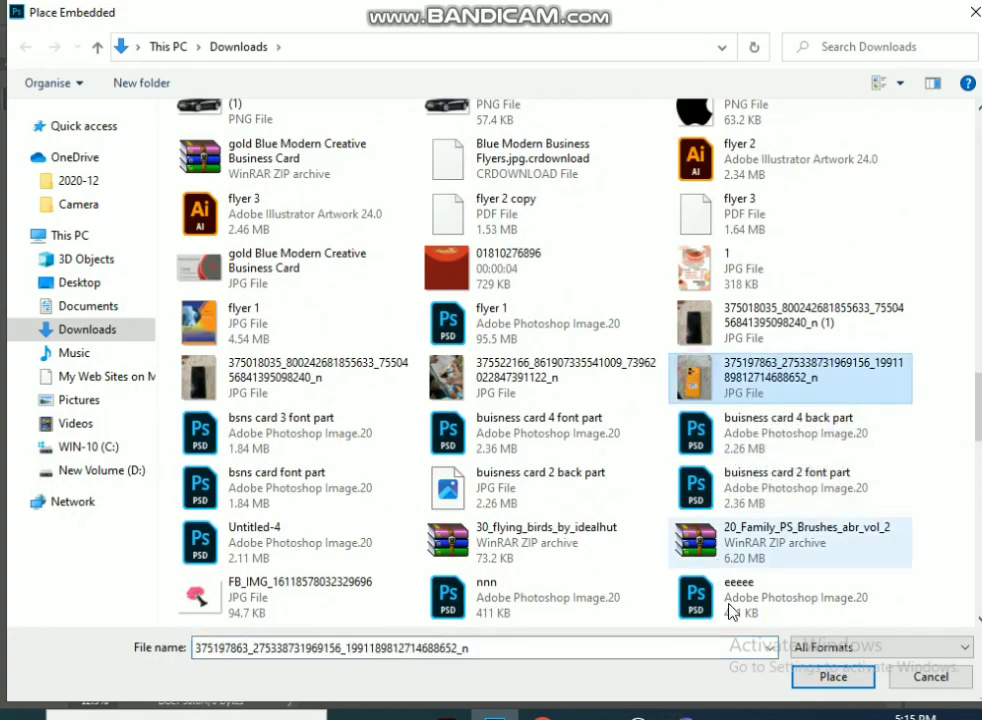
click(829, 682)
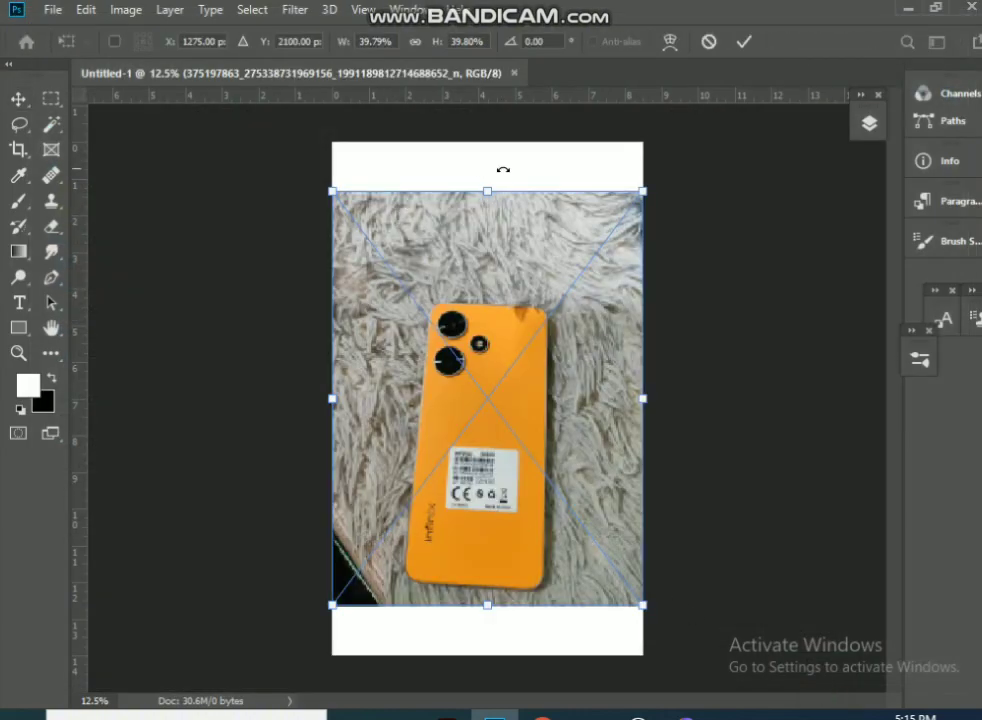
Scale the placed phone photo up to the full height of the page and apply the transform
drag(489, 189, 487, 141)
drag(491, 606, 500, 655)
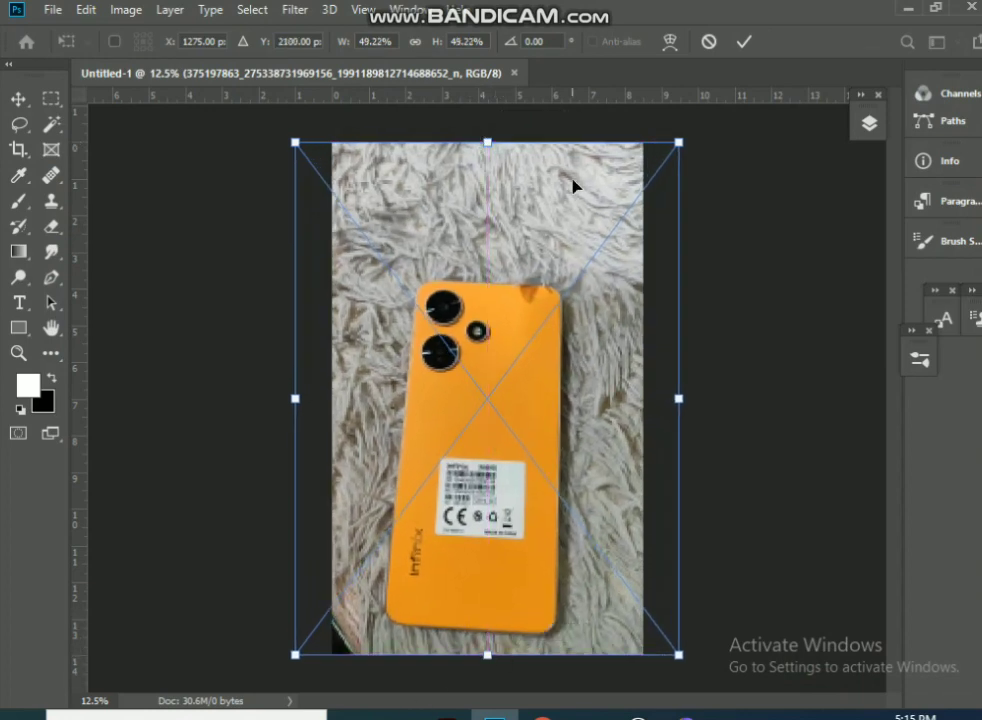
click(743, 44)
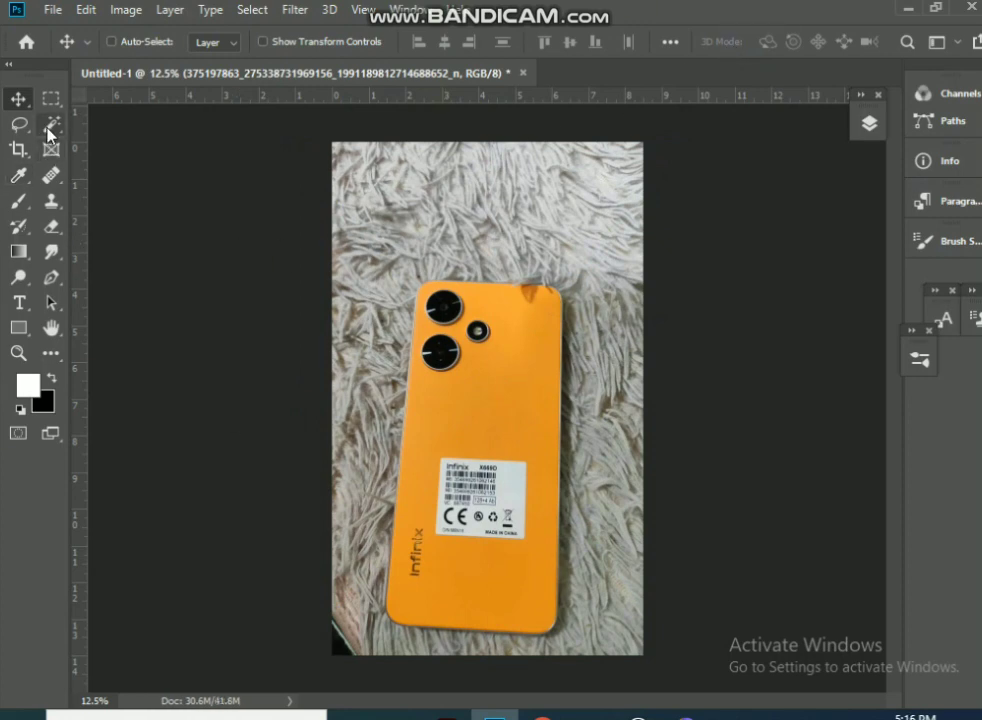
Select the orange phone with the Quick Selection tool, and clear the selection again
drag(51, 130, 51, 128)
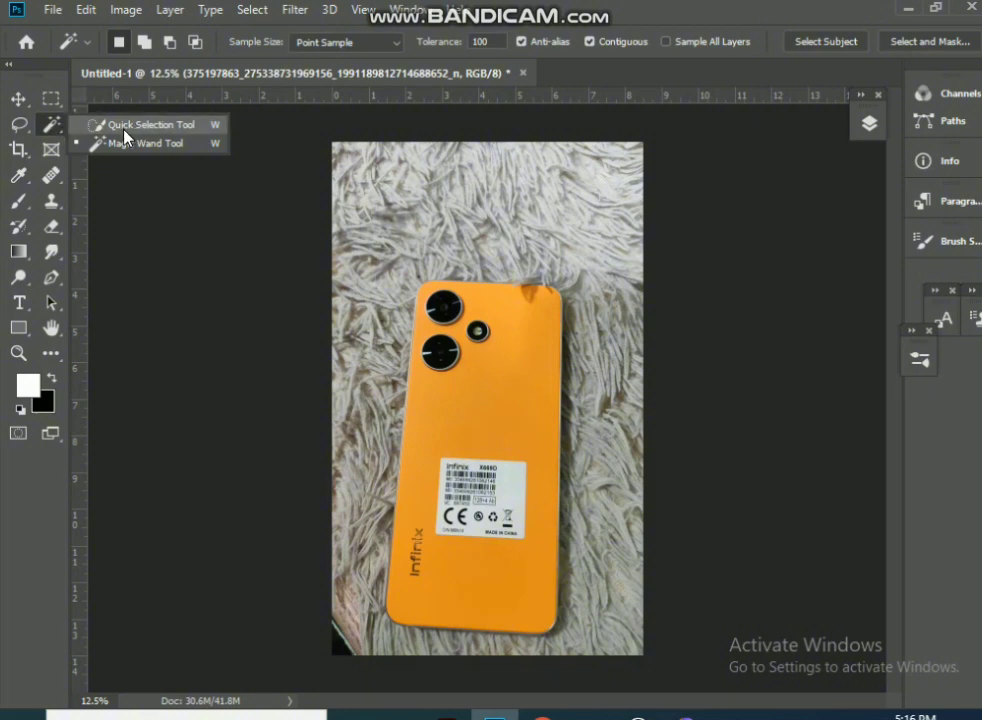
click(120, 134)
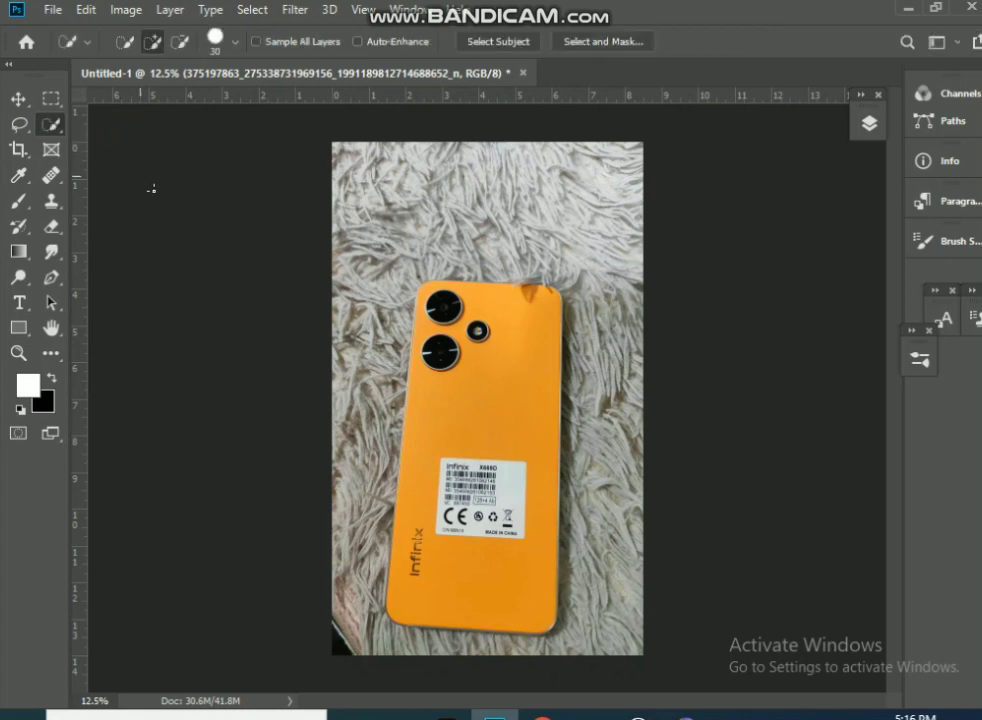
click(499, 420)
drag(425, 283, 509, 573)
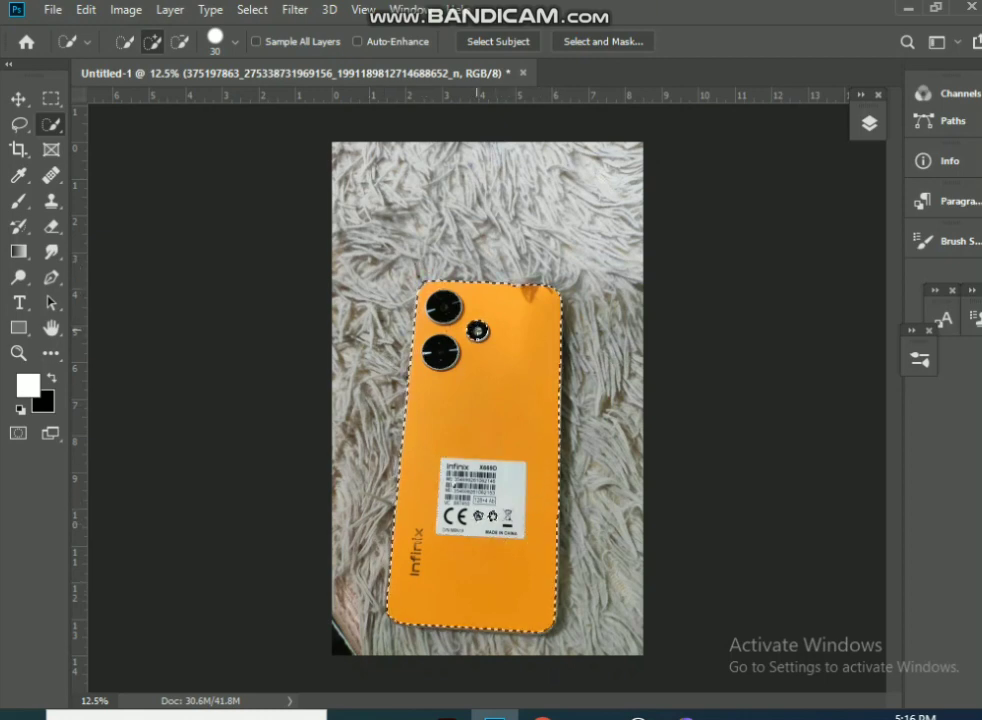
key(ctrl+d)
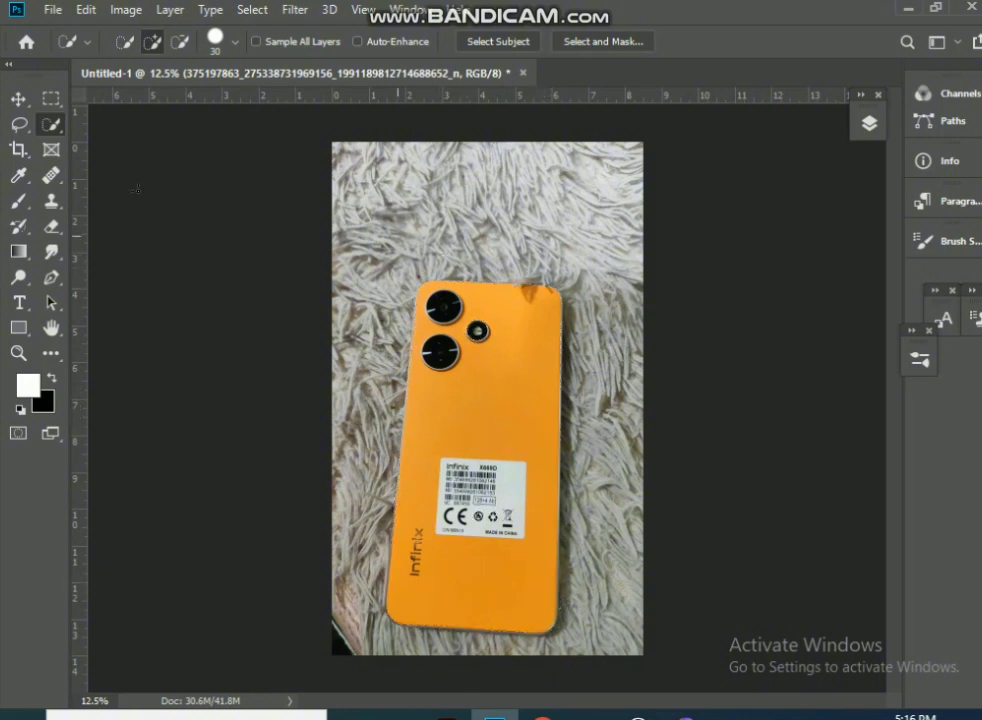
right_click(51, 124)
click(125, 125)
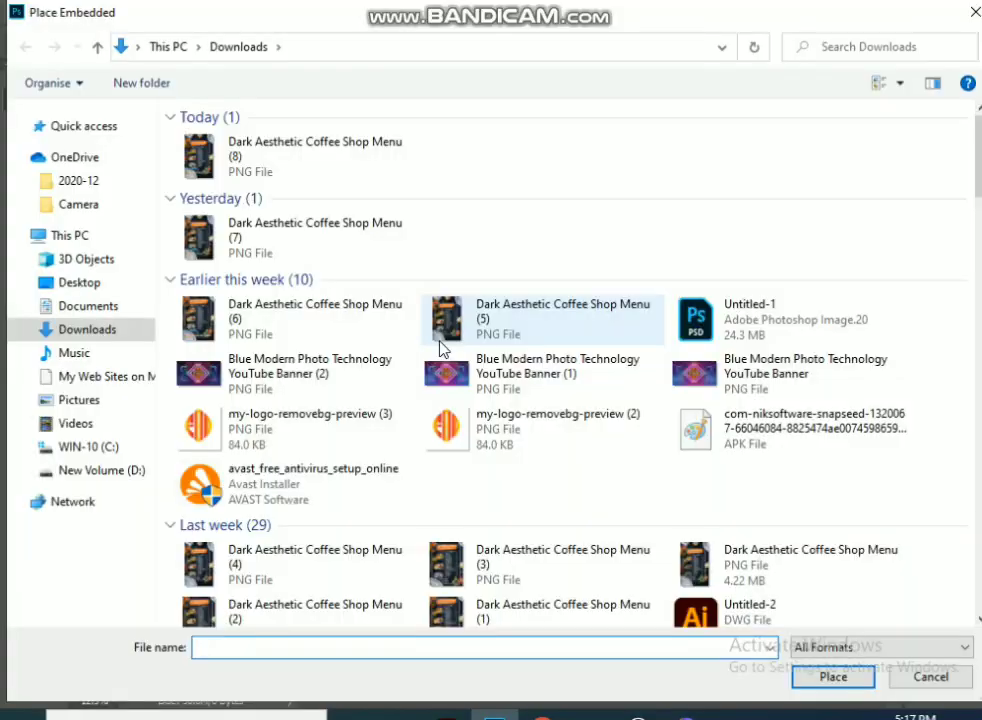
Place the purple flower JPG named images from Downloads as an embedded image
scroll(786, 300, down, 10)
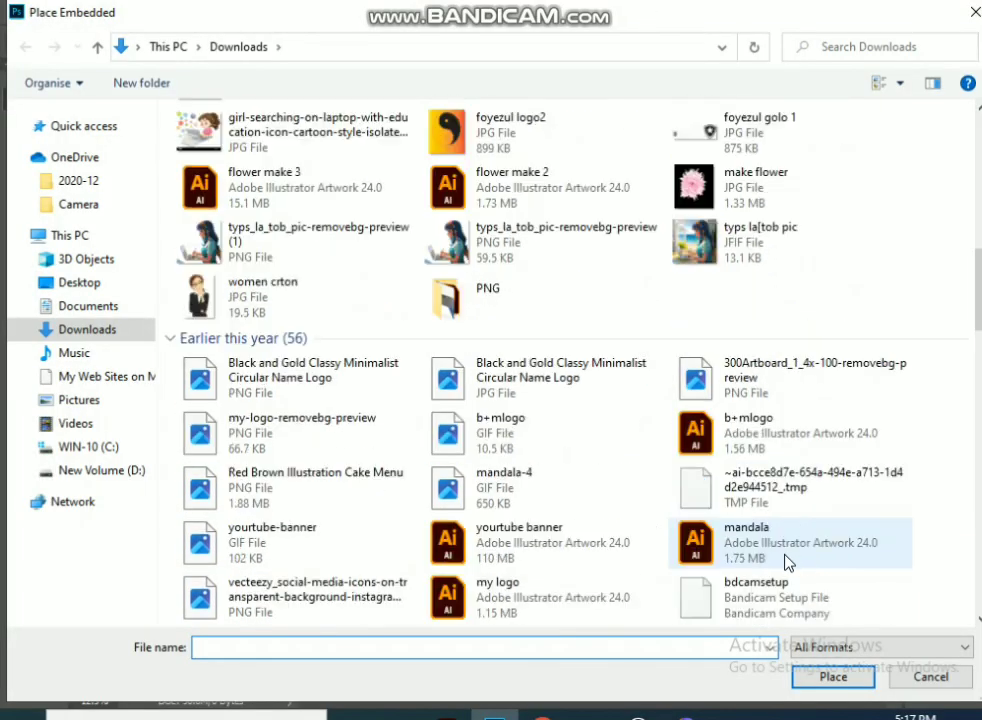
scroll(786, 560, down, 15)
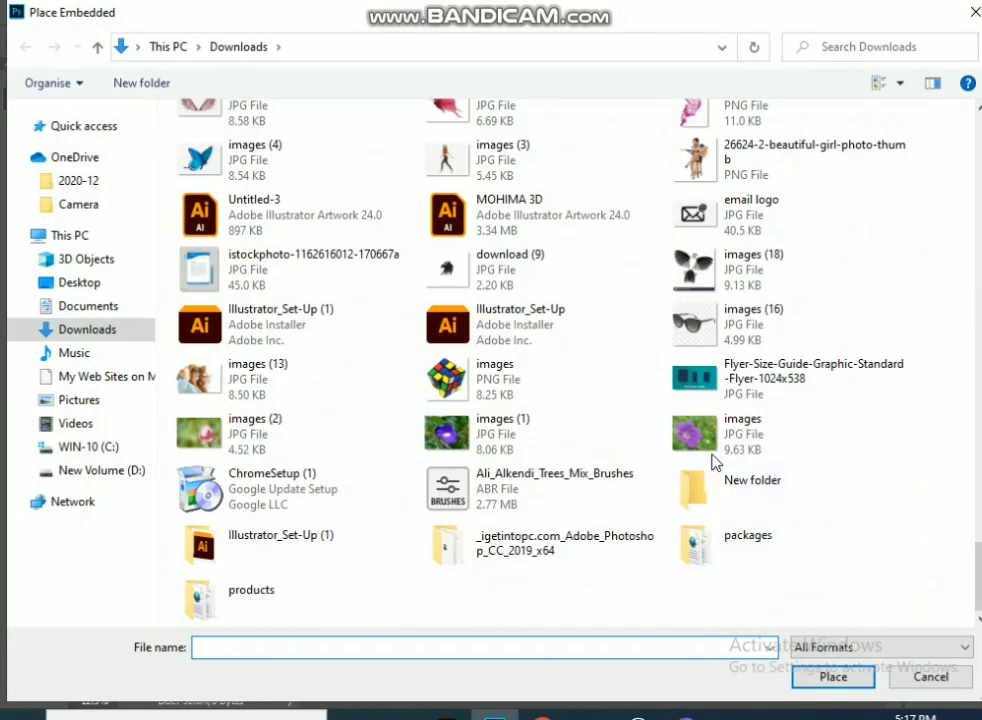
click(712, 458)
click(815, 683)
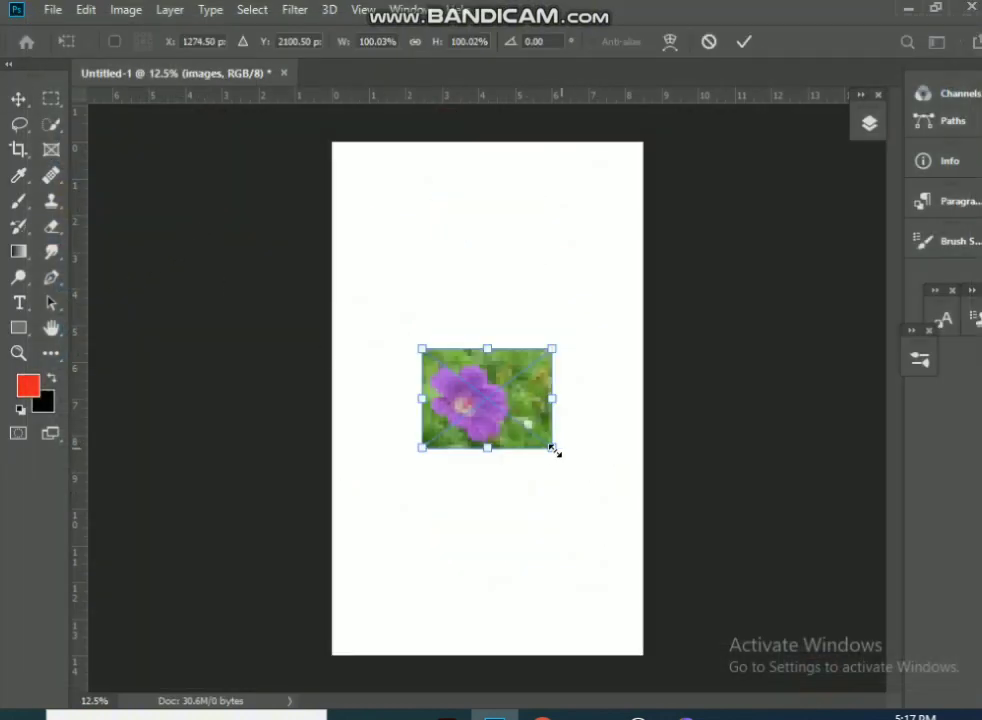
Scale the flower image up to the full page width, position it across the middle of the page and apply the transform
drag(553, 449, 745, 592)
drag(528, 544, 460, 424)
drag(495, 477, 522, 504)
drag(693, 382, 644, 399)
key(Return)
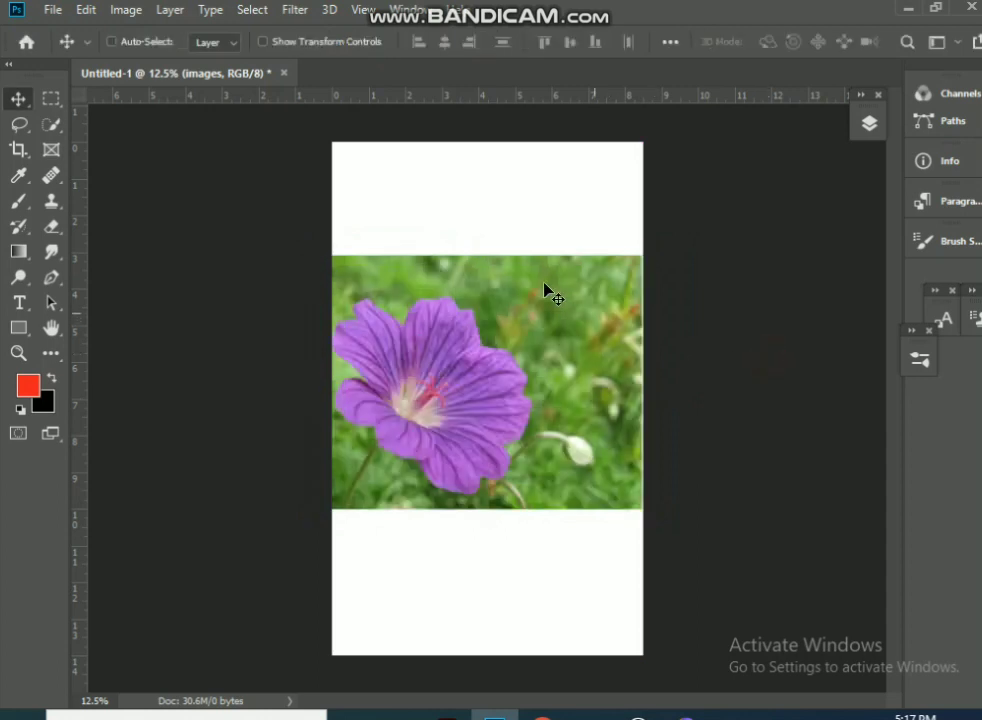
Select the whole purple flower with the Quick Selection tool
right_click(51, 124)
click(97, 127)
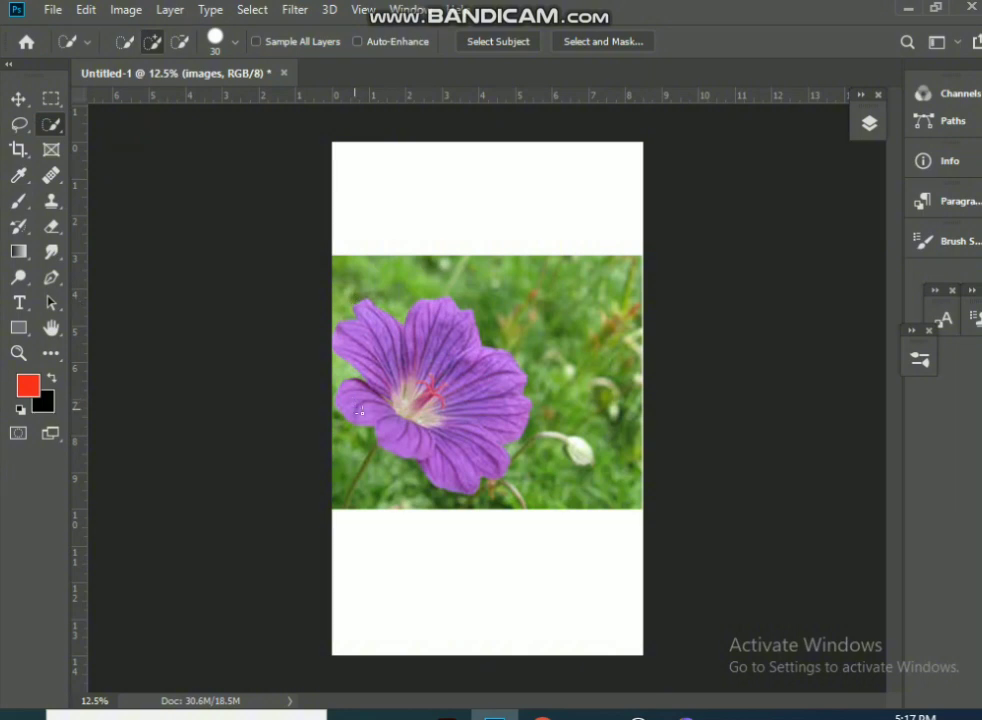
mouse_move(449, 296)
mouse_down()
mouse_move(427, 378)
mouse_move(392, 358)
mouse_move(376, 314)
mouse_move(359, 308)
mouse_move(343, 328)
mouse_move(369, 359)
mouse_move(357, 402)
mouse_move(374, 403)
mouse_move(434, 453)
mouse_move(470, 464)
mouse_up()
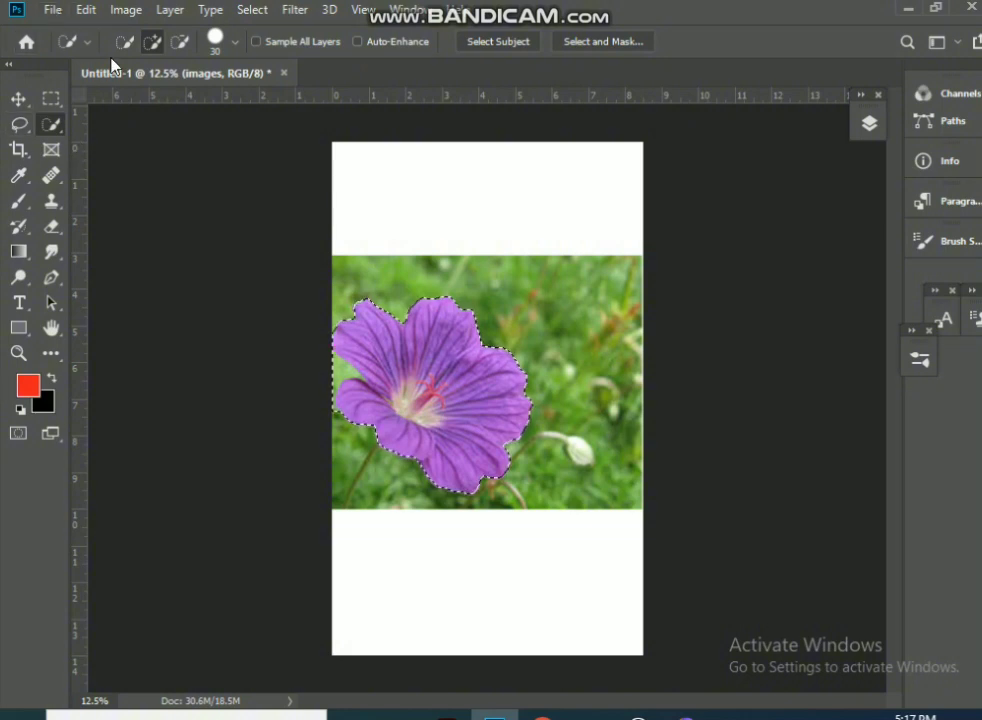
Try to subtract the gap between the flower's left petals from the selection with the Rectangular Marquee tool
click(46, 104)
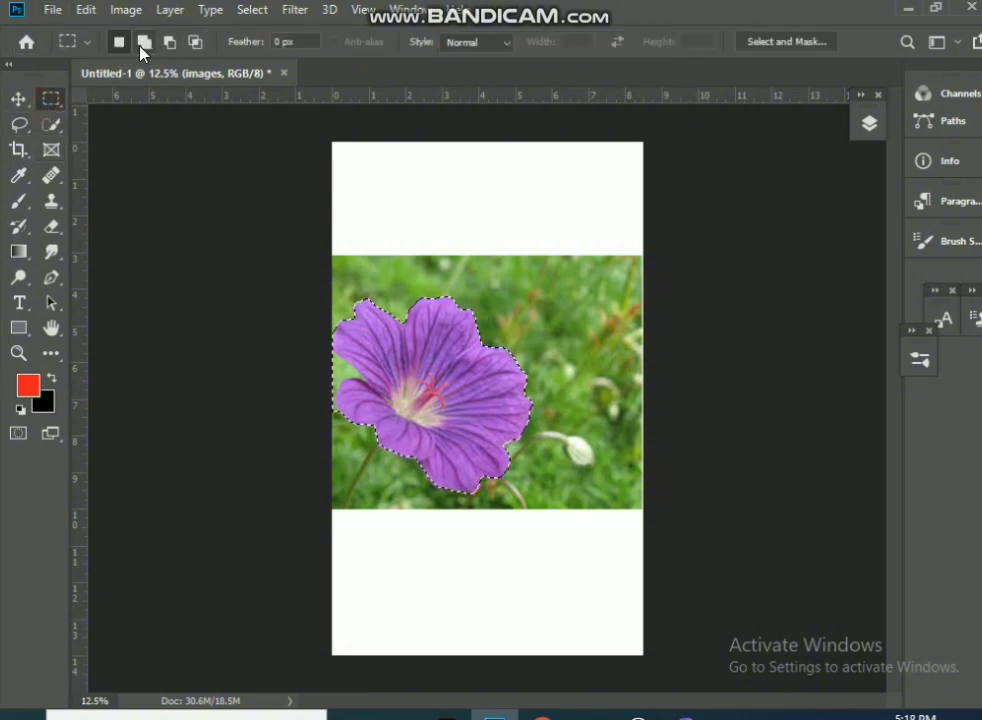
click(170, 43)
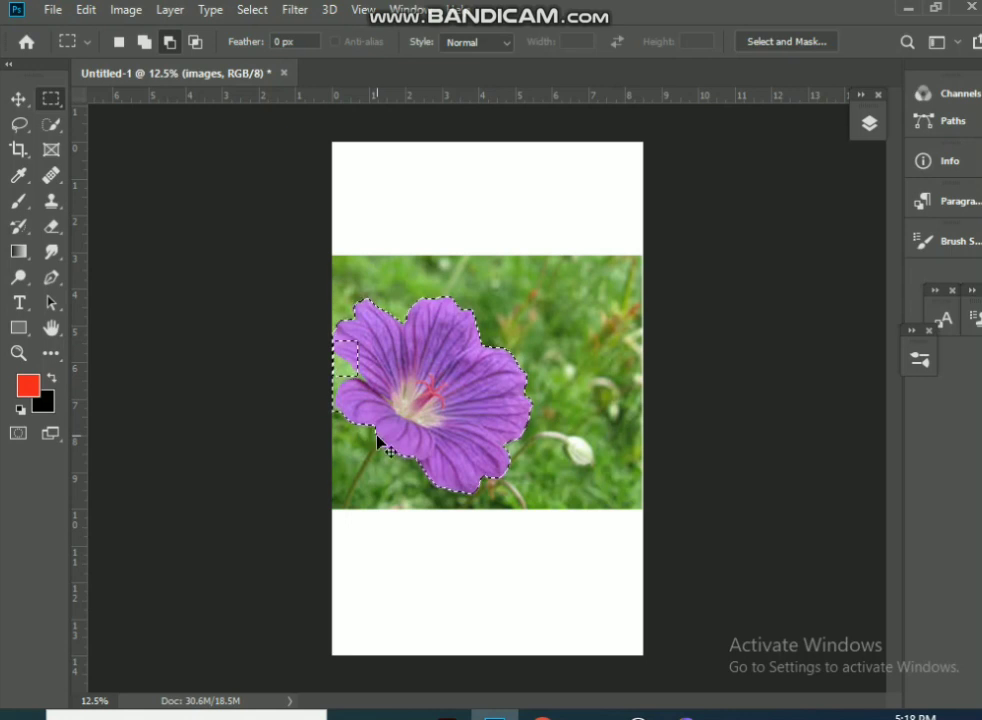
click(20, 125)
click(58, 199)
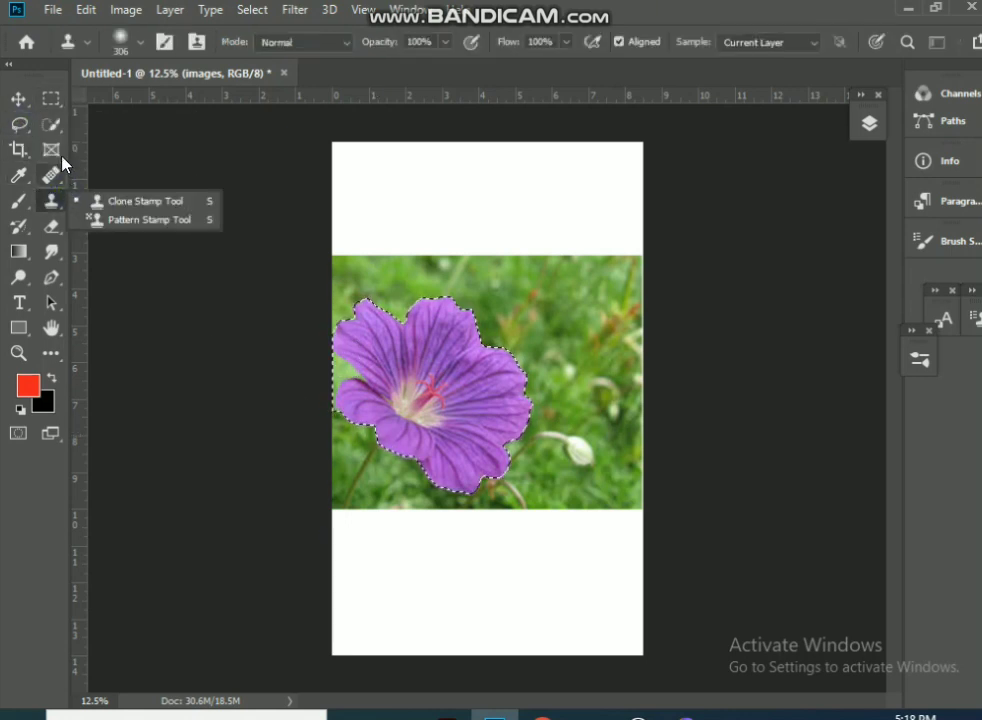
Subtract the green gap between the flower's left petals from the selection with the Quick Selection tool
click(50, 124)
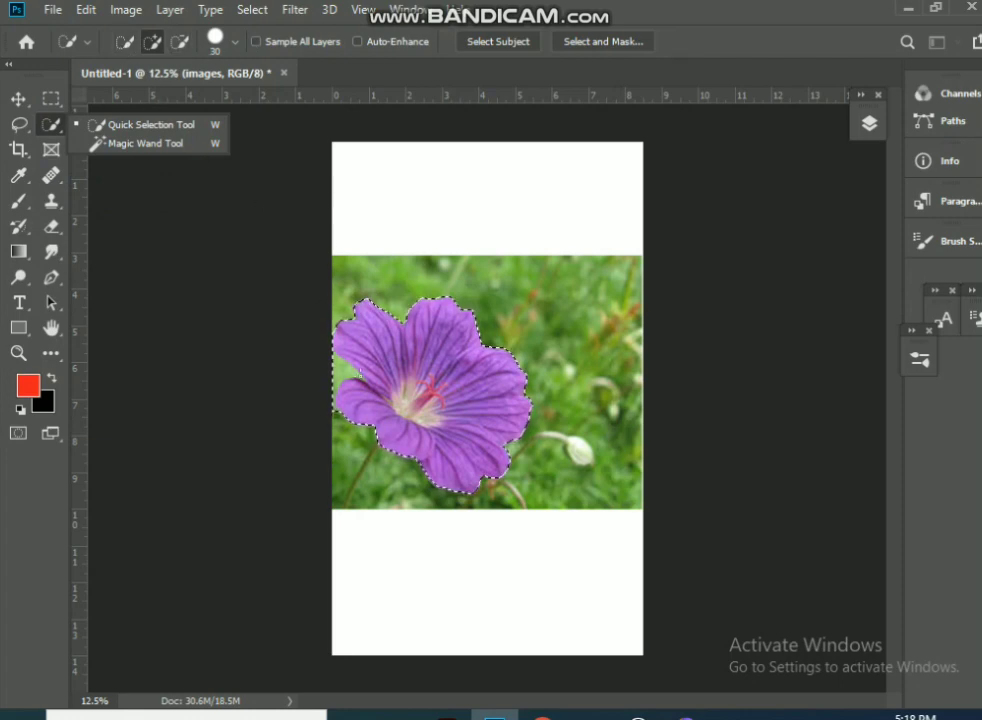
click(180, 44)
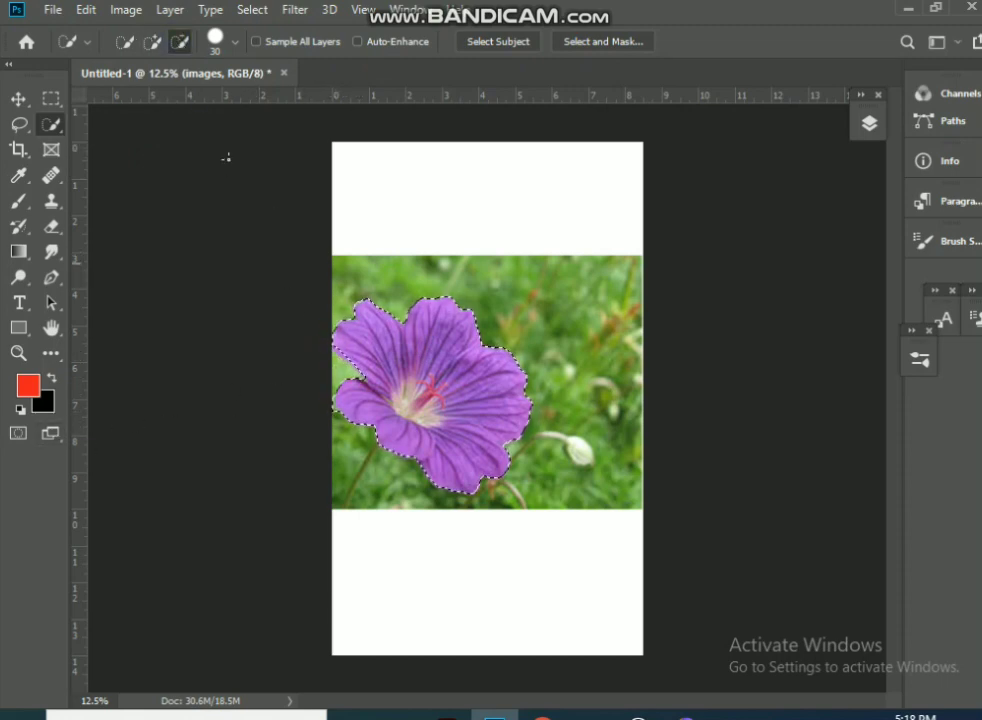
Add a green patch beside the flower's upper-right petals to the selection and subtract it again with the Quick Selection tool
click(150, 41)
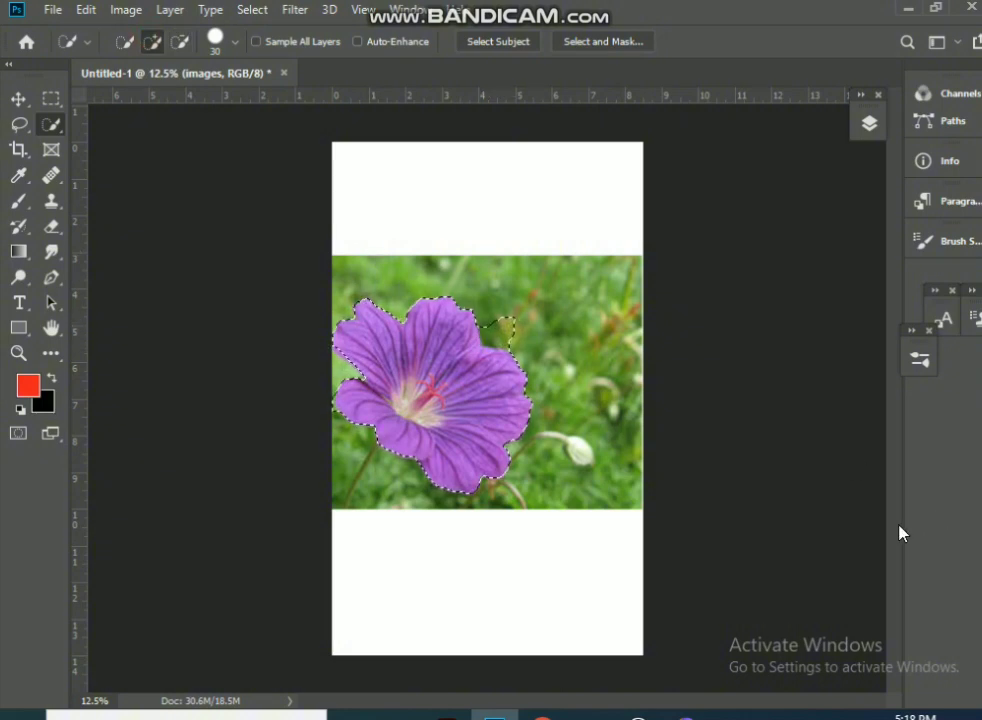
click(124, 41)
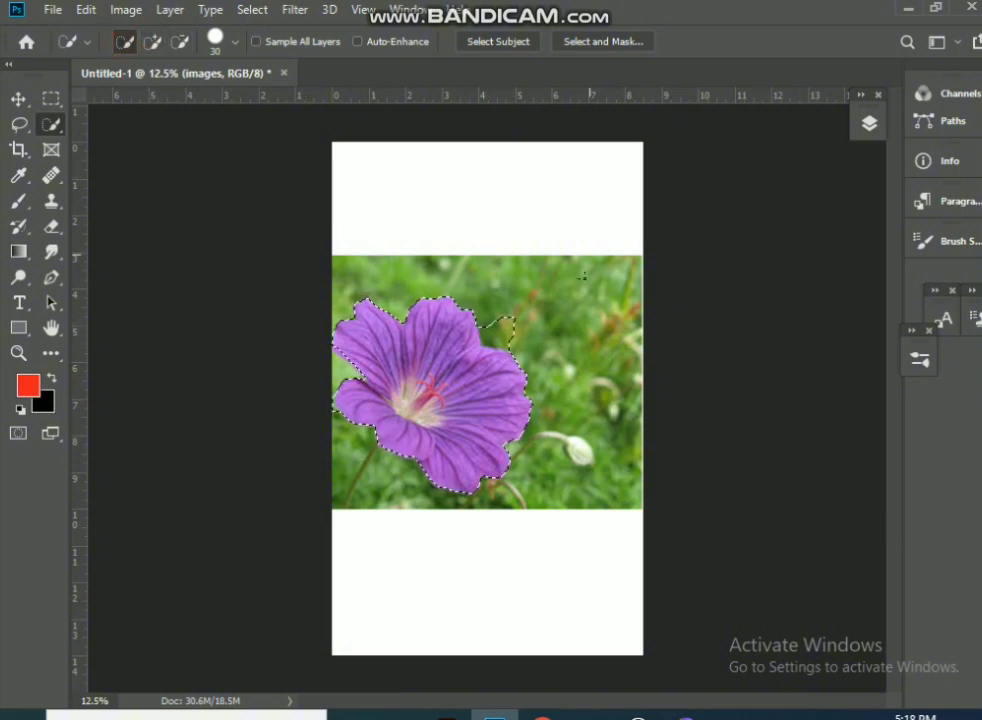
mouse_move(430, 380)
mouse_down()
mouse_move(487, 346)
mouse_move(545, 280)
mouse_move(543, 307)
mouse_move(467, 318)
mouse_move(482, 327)
mouse_up()
click(180, 41)
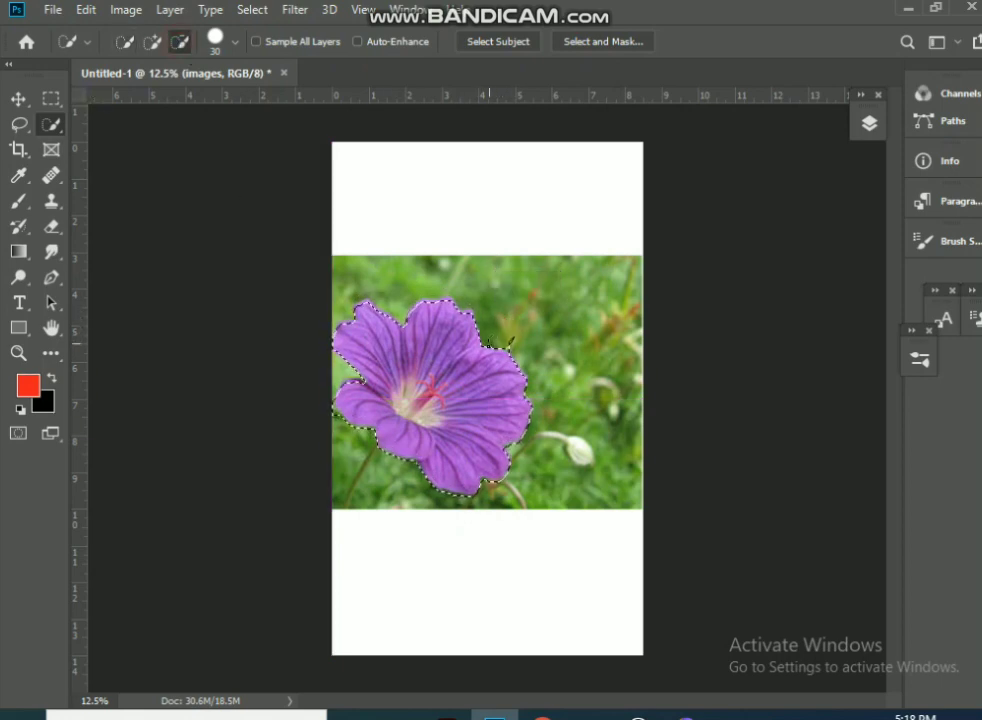
click(511, 338)
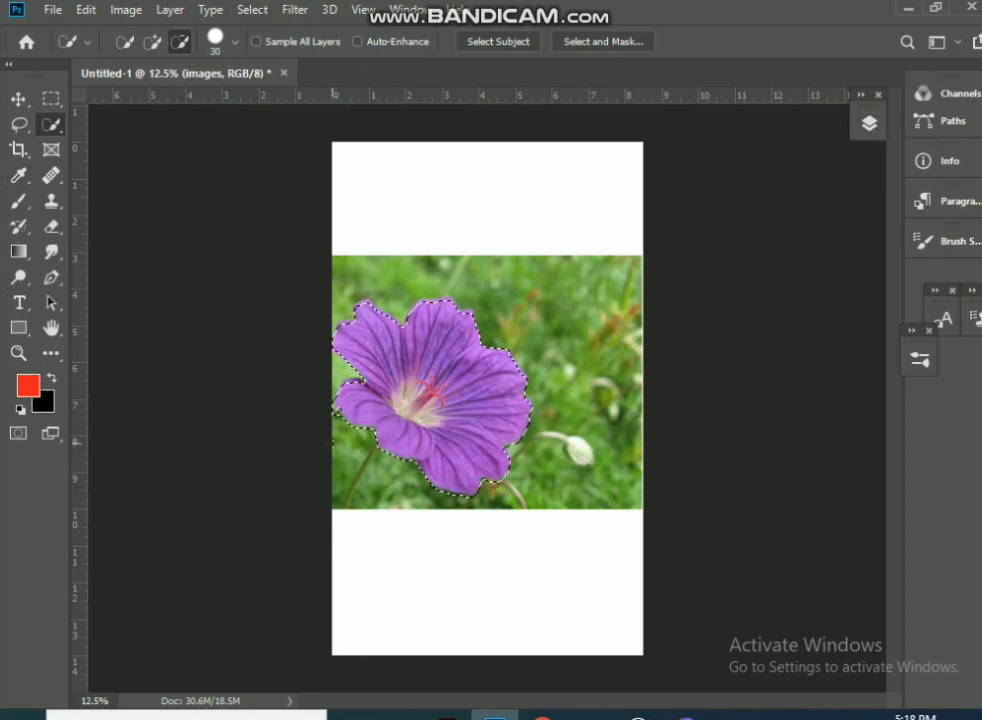
Undo the selection edits and the placement of the flower image, back to the blank page
key(ctrl+z)
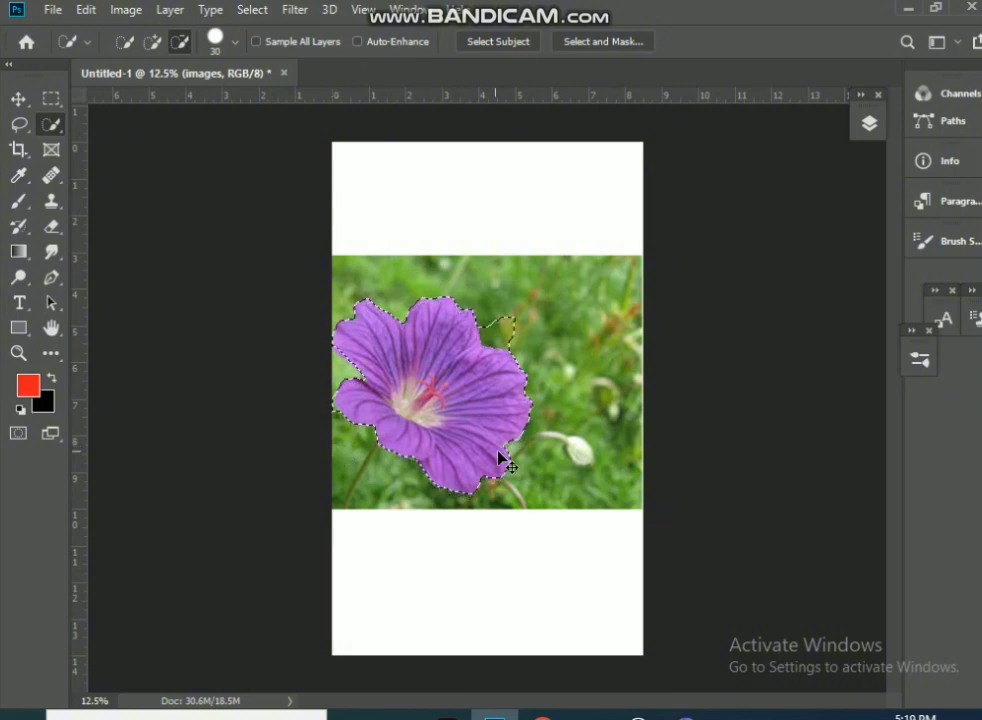
key(ctrl+z)
key(ctrl+z)
key(ctrl+z)
key(ctrl+z)
key(ctrl+z)
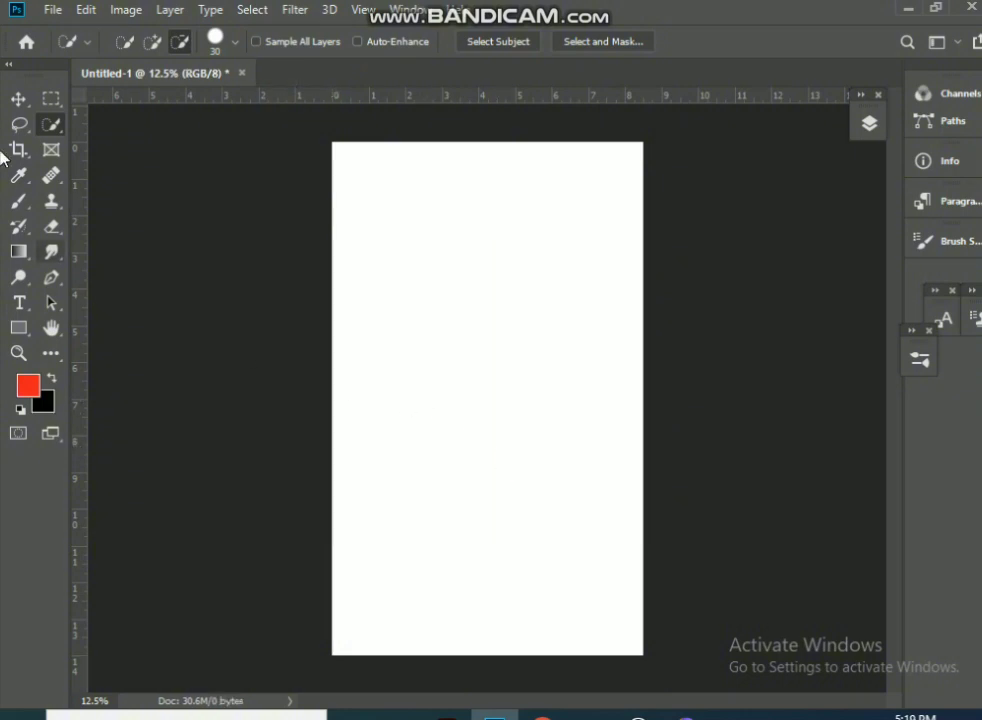
Place the purple flower photo "images" (JPG) from the Downloads folder as an embedded image
click(52, 9)
click(104, 381)
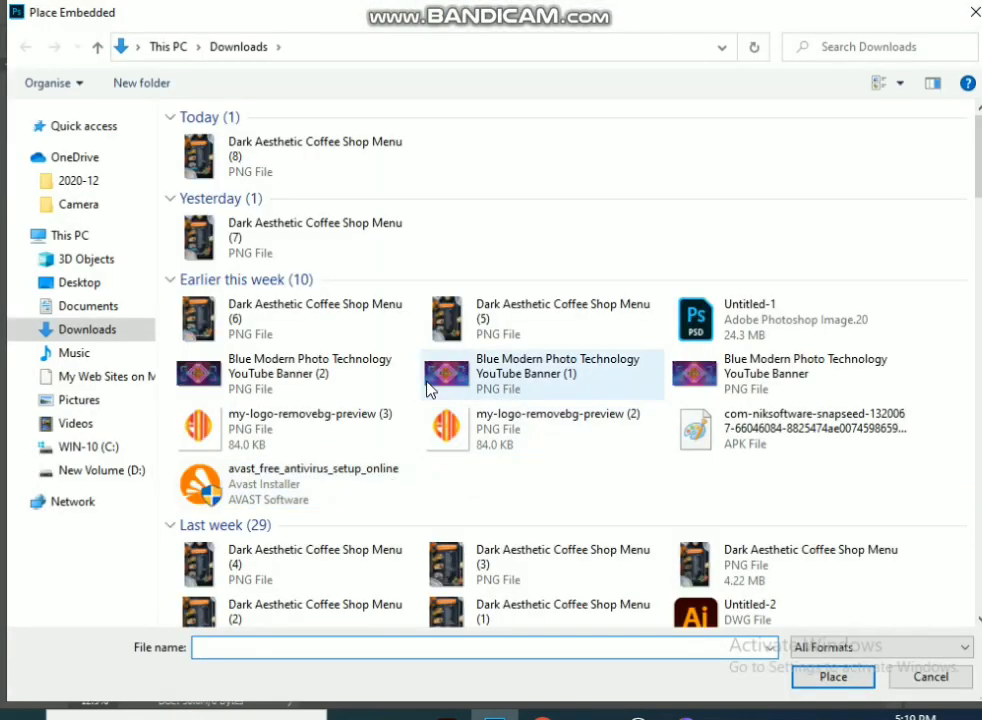
scroll(427, 388, down, 20)
scroll(800, 447, down, 10)
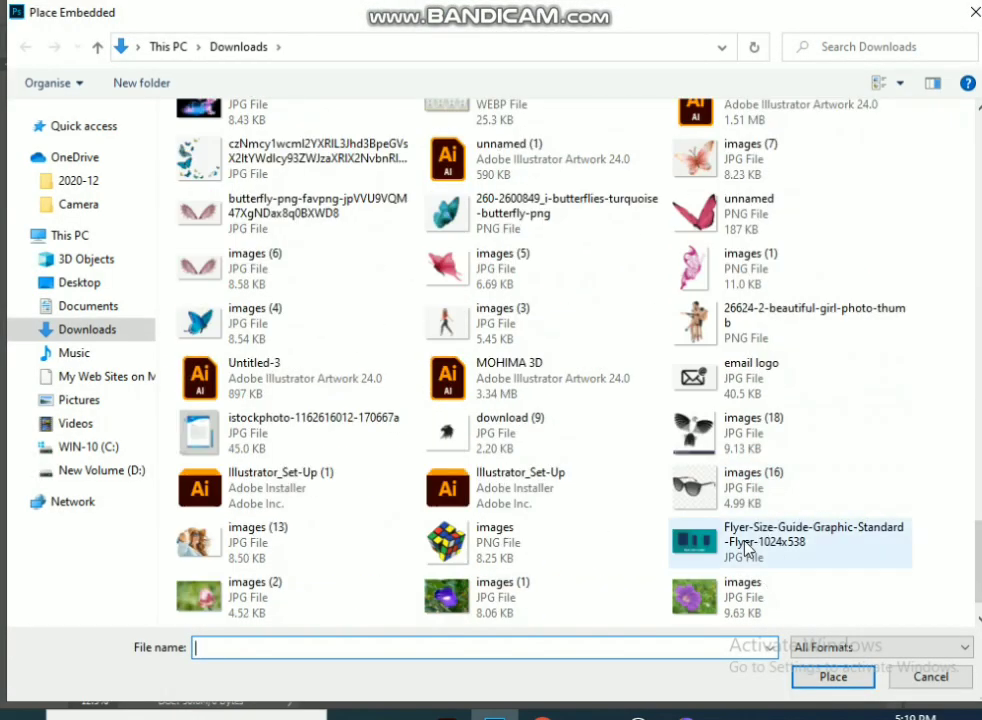
click(690, 605)
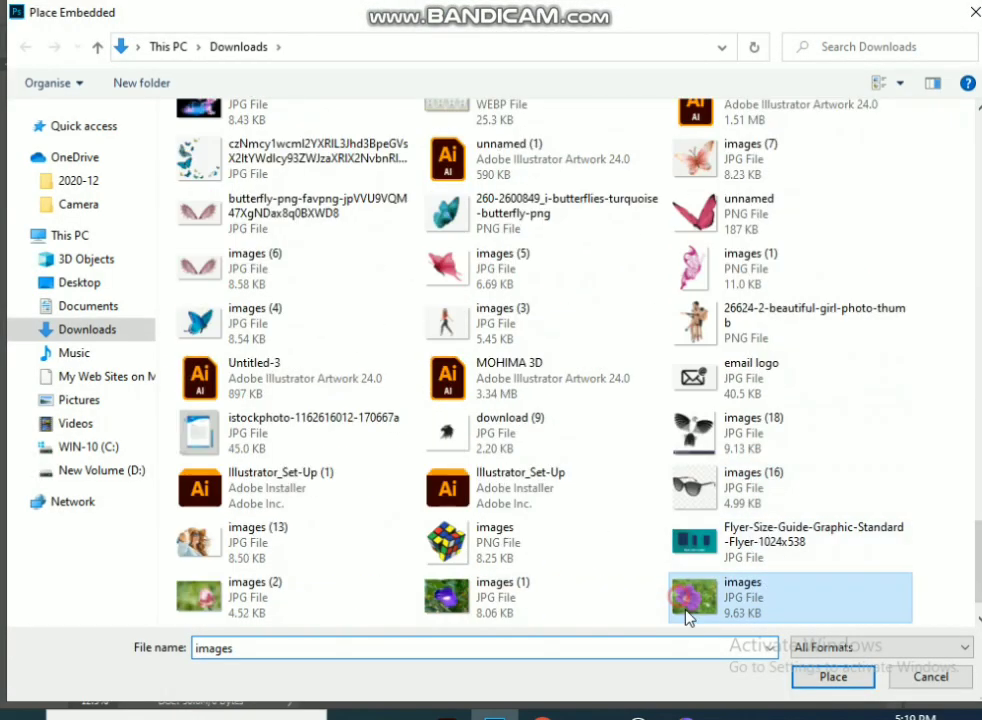
click(826, 674)
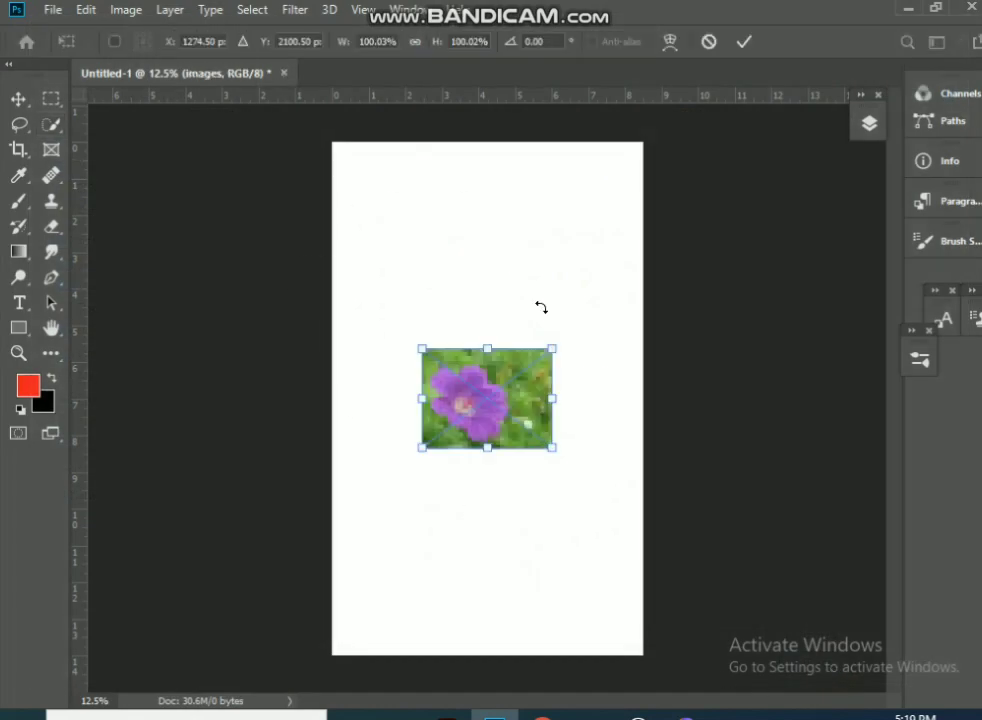
Scale the flower image to about 245% so it spans the page width, position it across the middle and apply the transform
drag(551, 455, 706, 563)
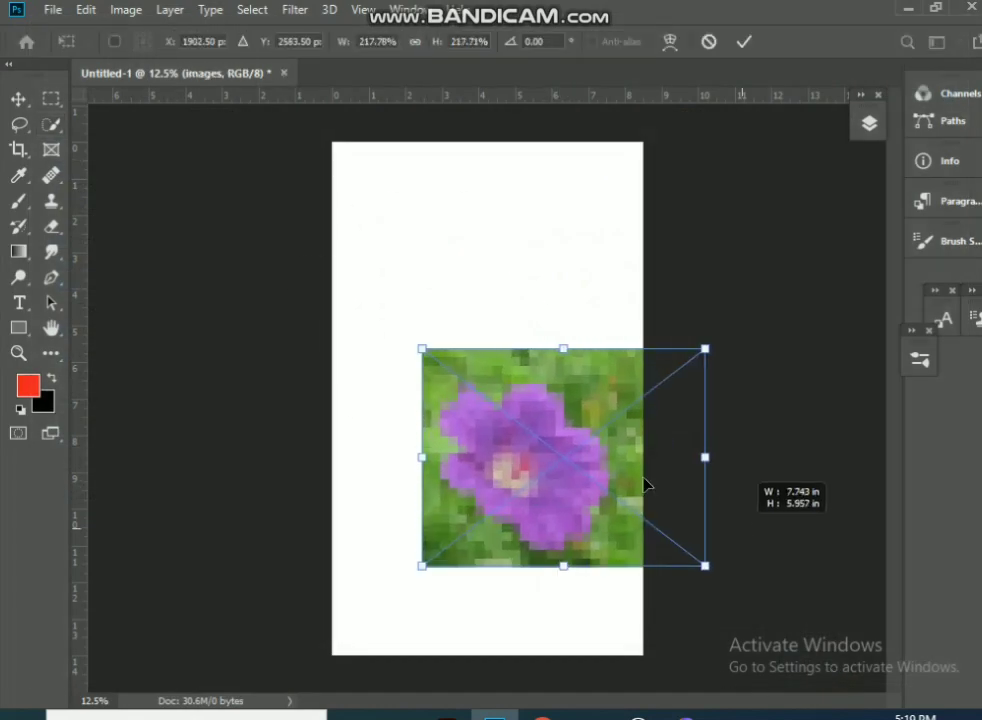
drag(649, 482, 523, 376)
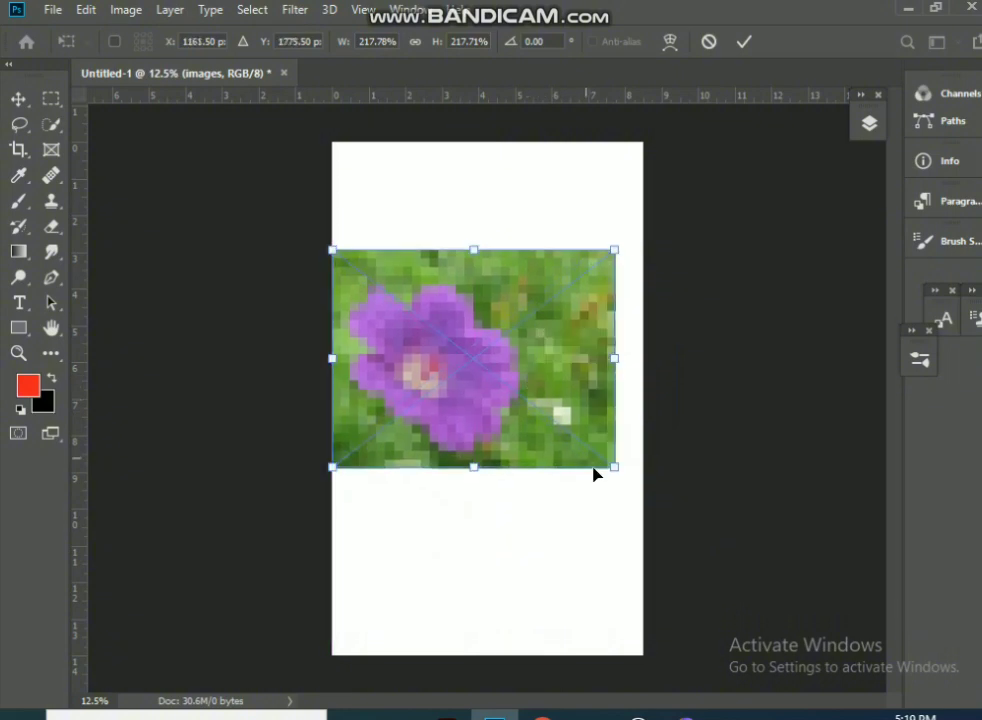
drag(613, 476, 634, 483)
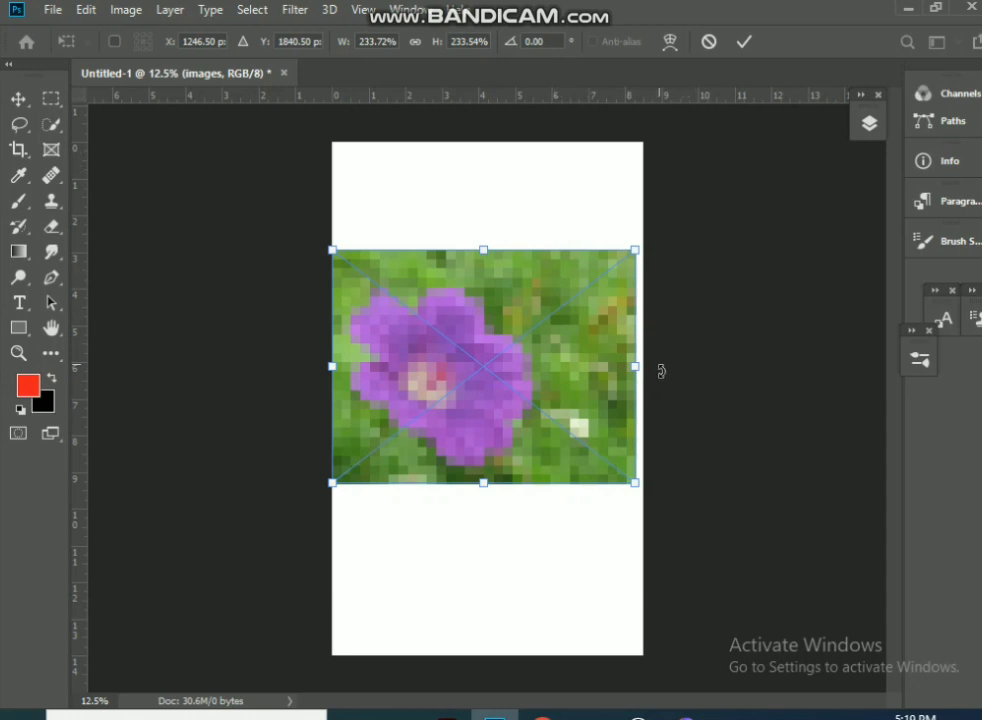
drag(637, 368, 652, 367)
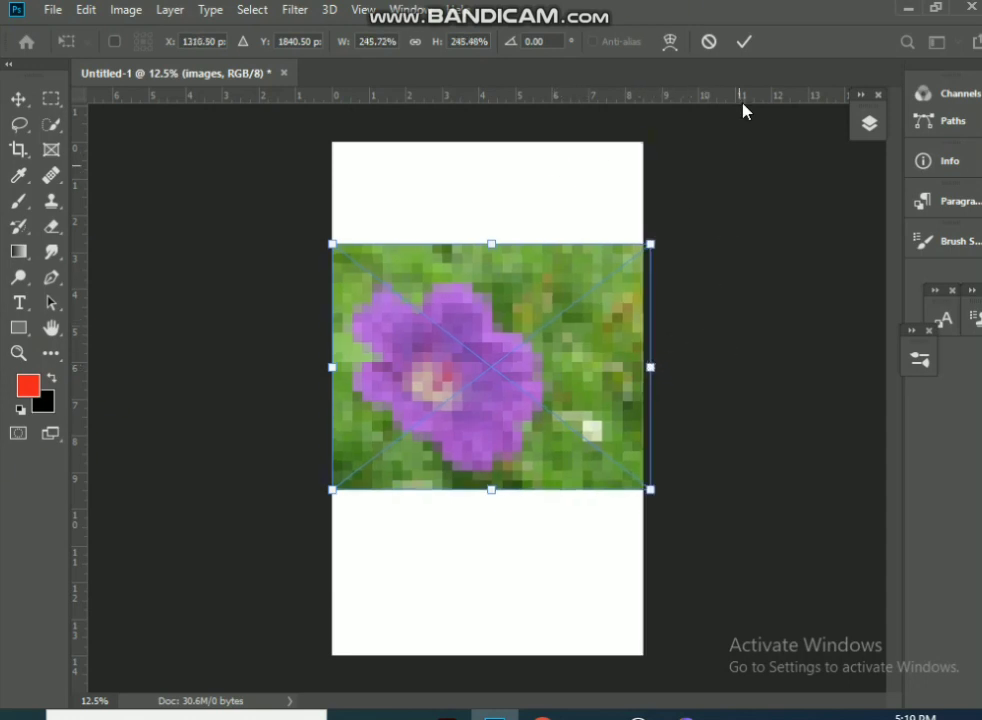
click(745, 42)
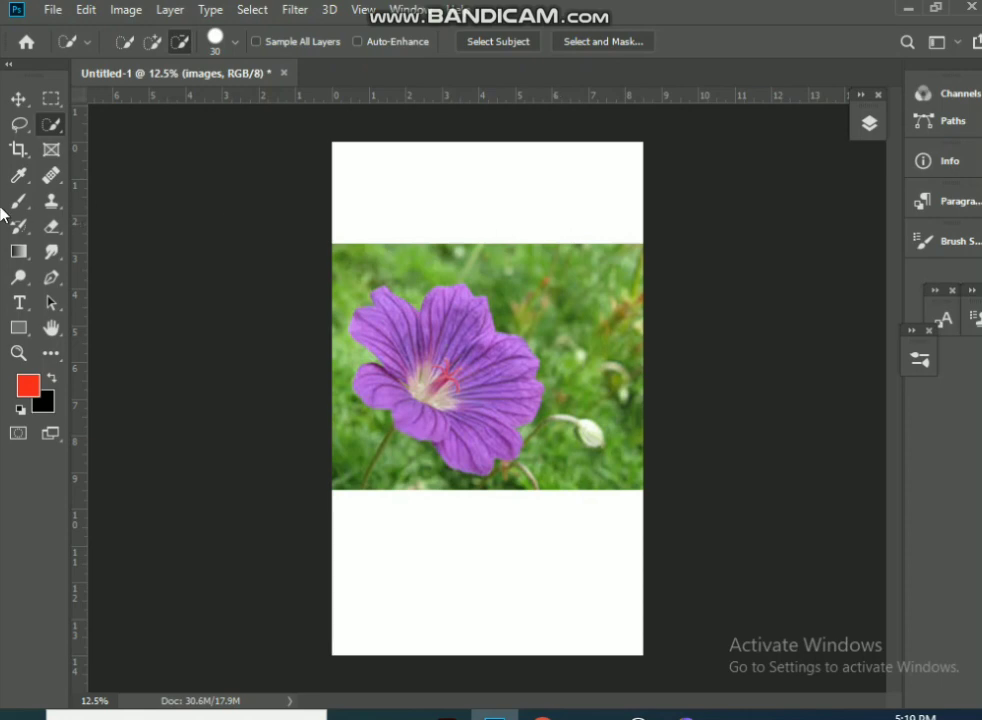
Select the flower's purple petals with the Magic Wand tool at a tolerance of 100
right_click(50, 124)
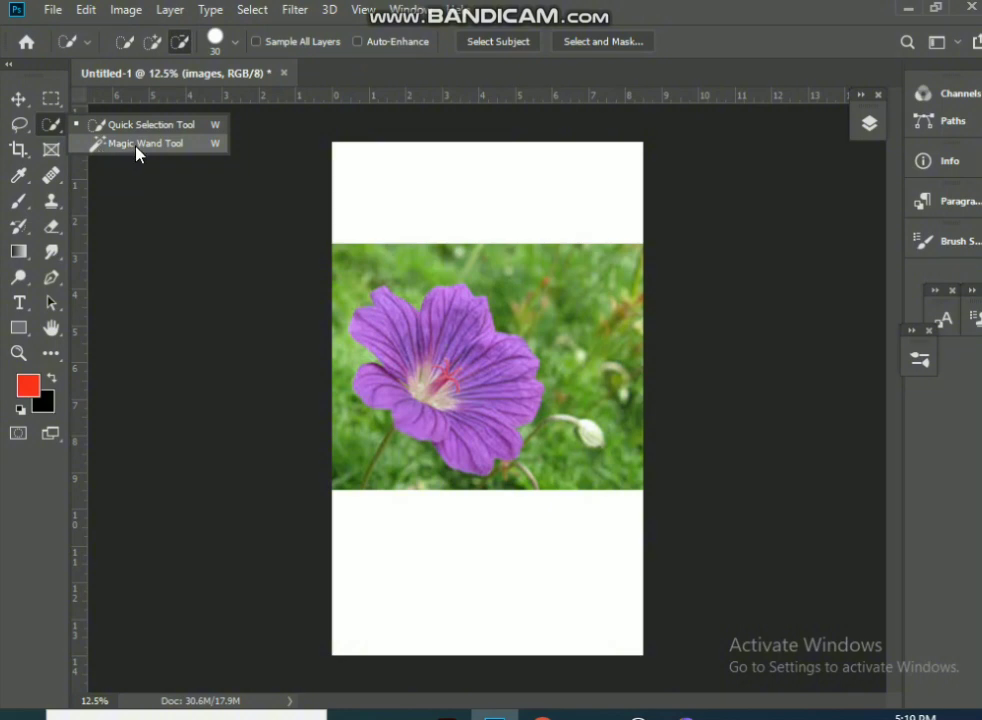
click(148, 144)
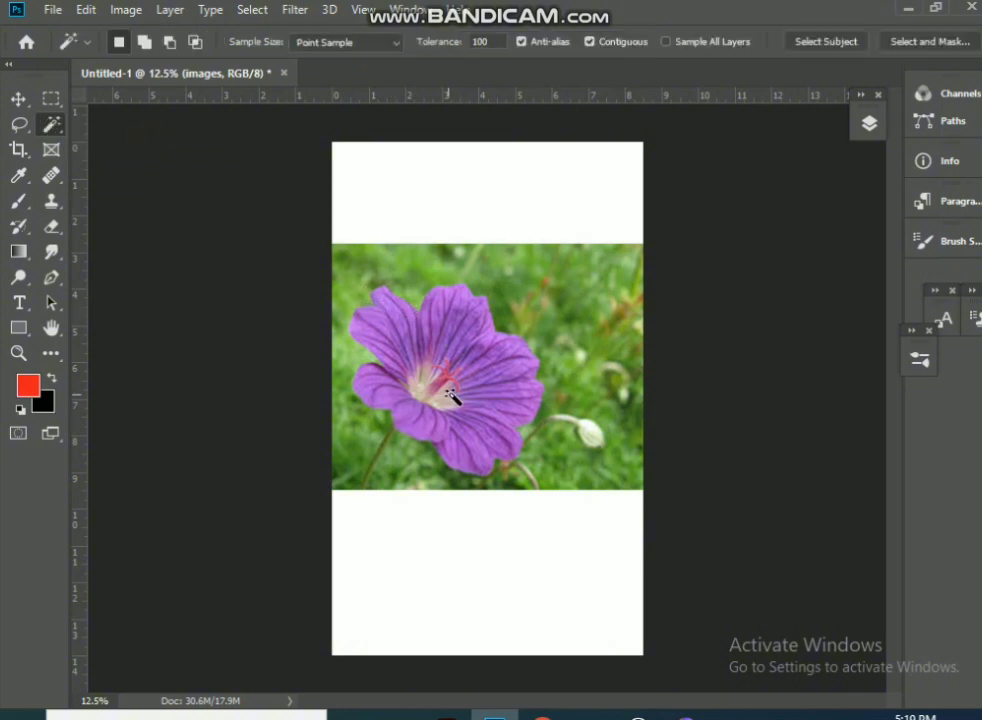
click(450, 356)
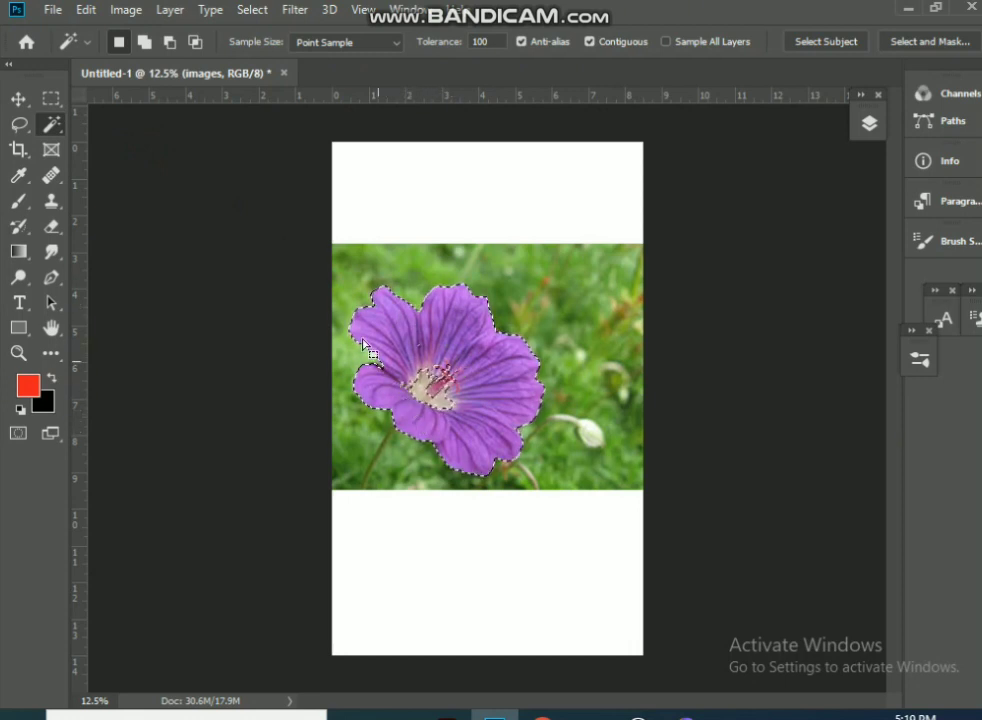
key(ctrl+d)
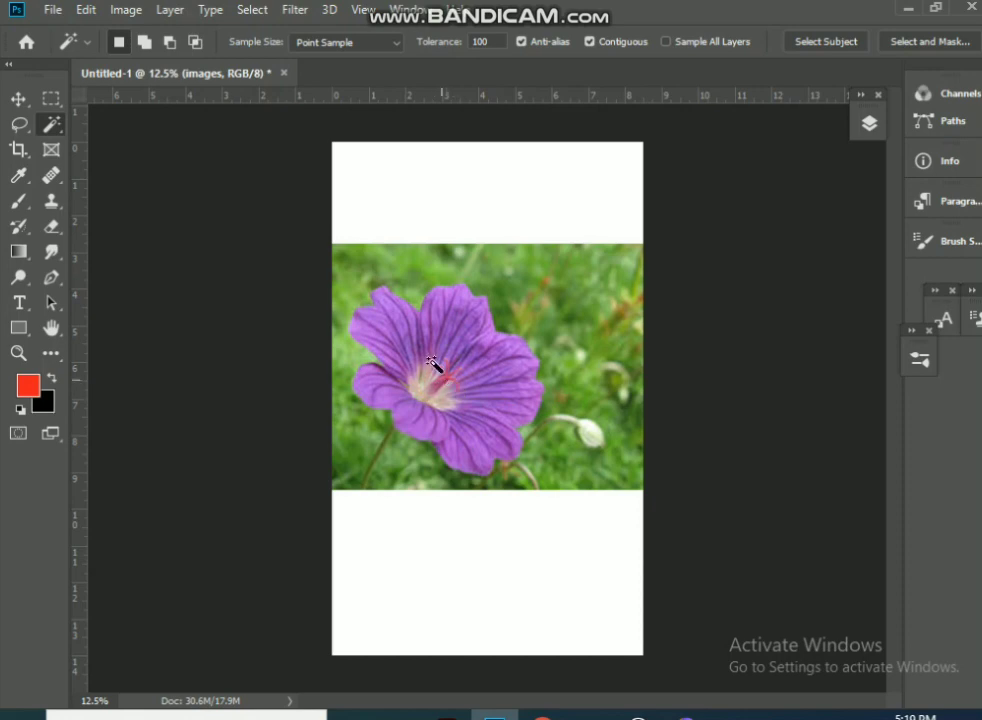
click(476, 352)
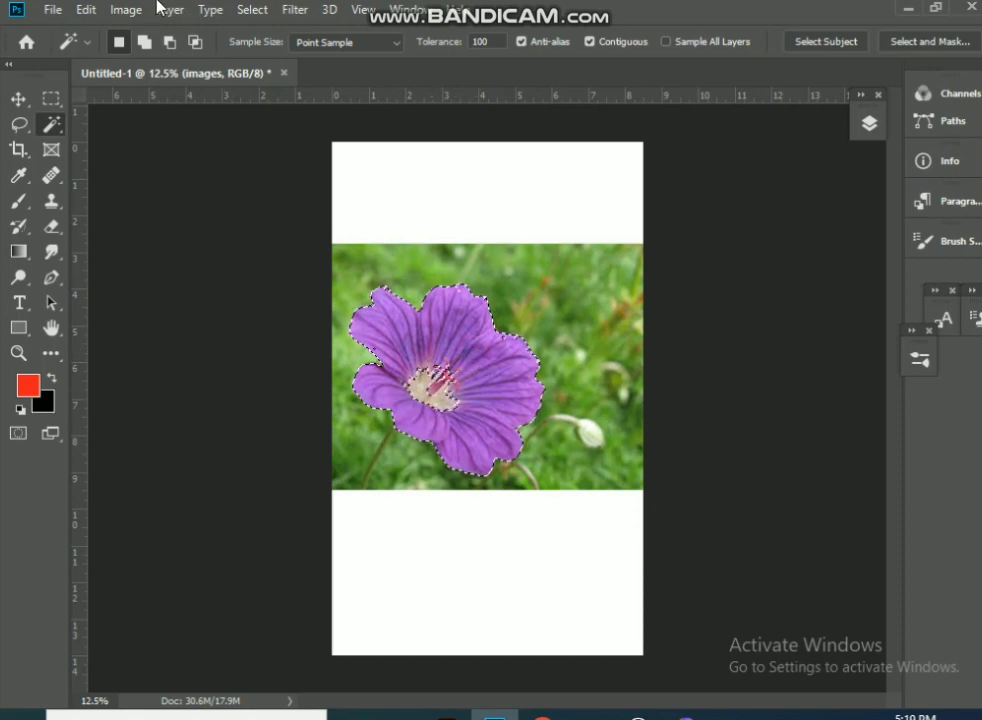
Add the flower's pale centre to the petal selection with the Magic Wand in Add to selection mode
click(144, 42)
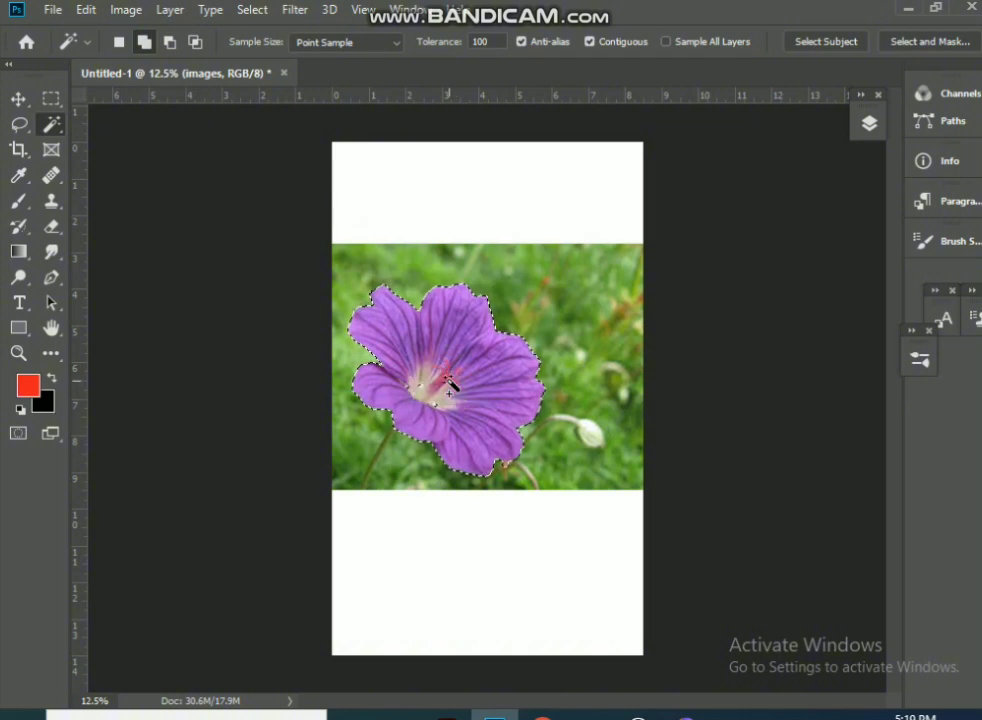
click(415, 395)
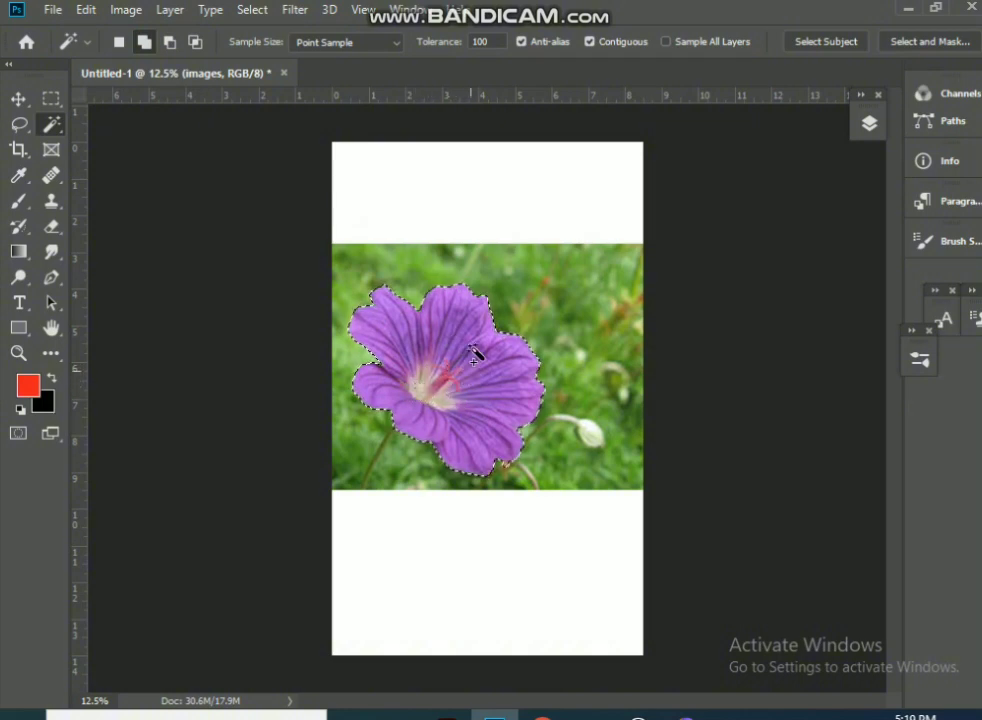
click(118, 42)
click(149, 46)
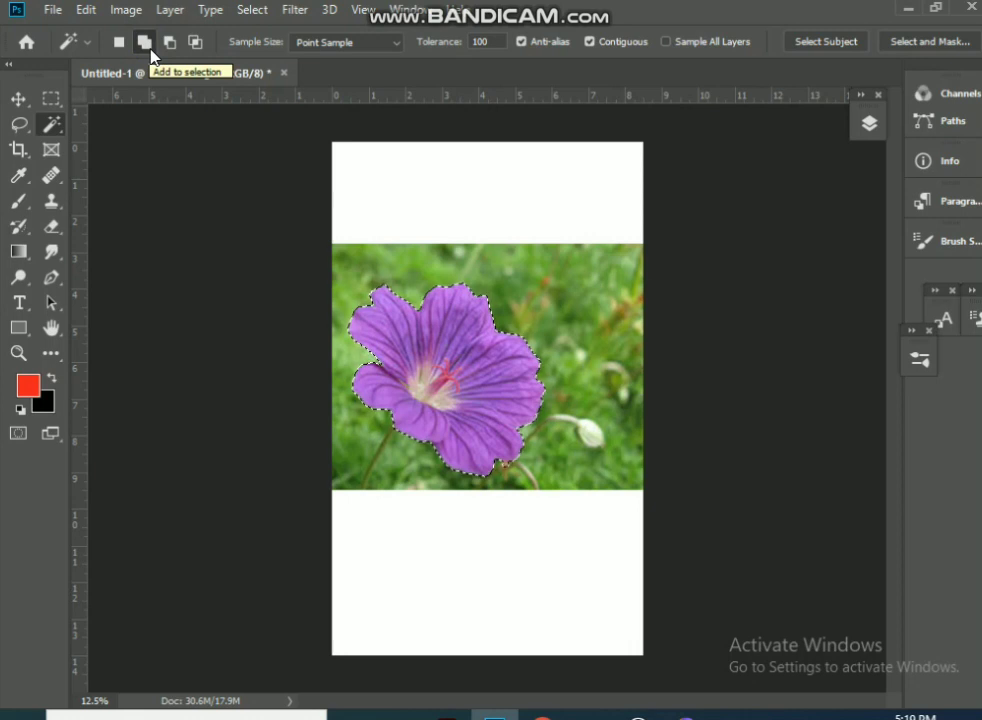
Subtract the purple petals from the selection, and intersect the remainder with the flower's pale centre using the Magic Wand
click(169, 40)
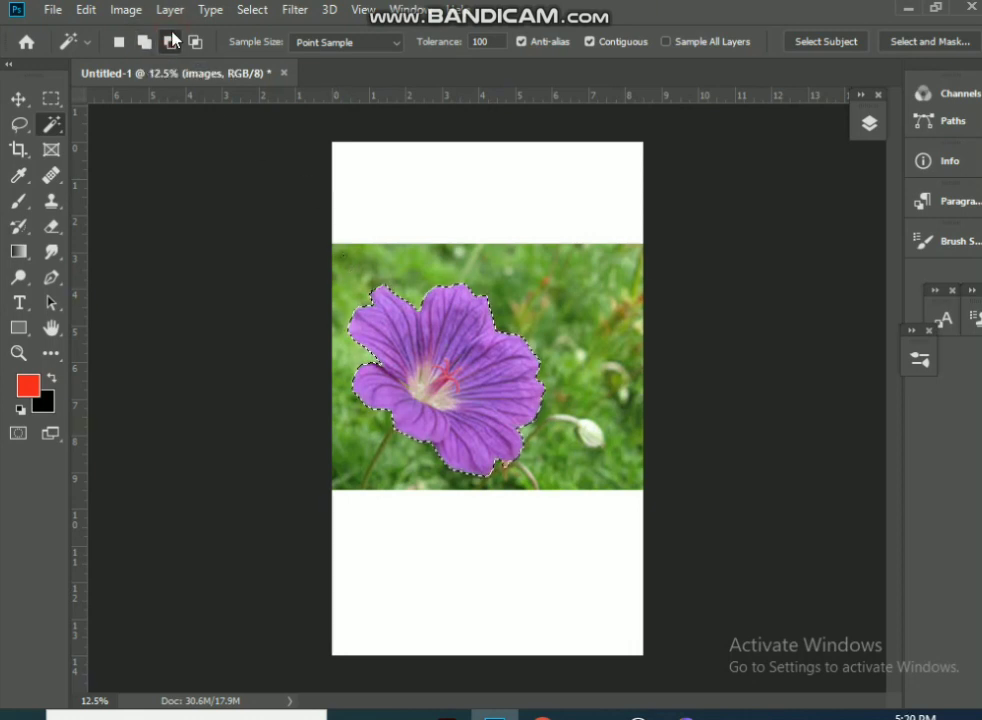
click(457, 354)
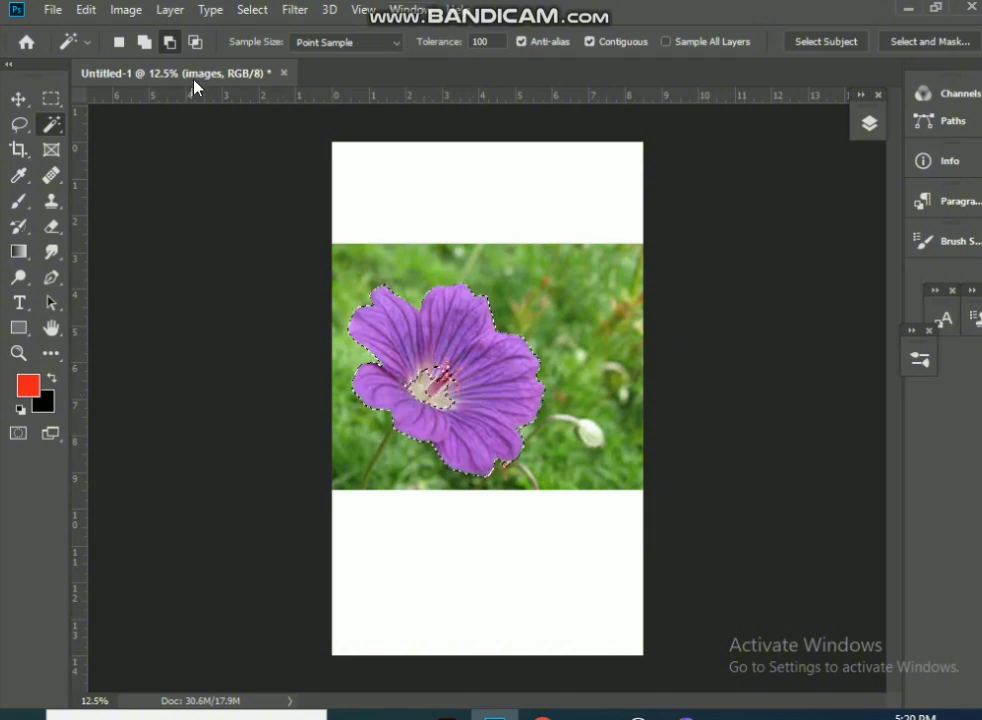
click(194, 41)
click(437, 380)
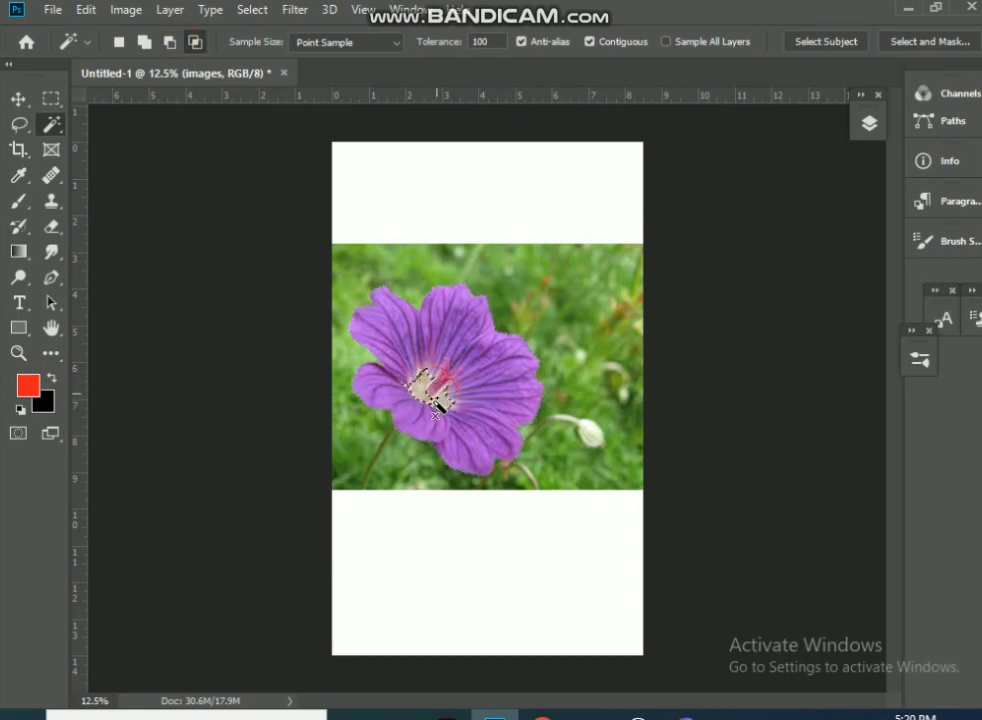
Try to intersect the selection with the petals, and restore the whole flower selection by adding its centre
click(438, 322)
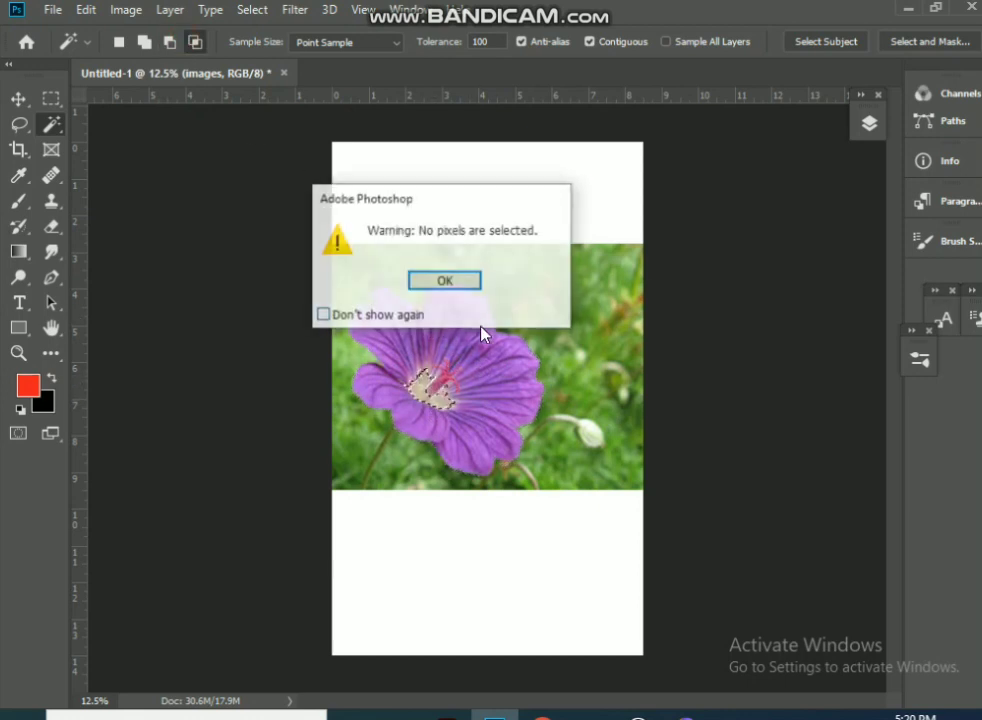
click(436, 278)
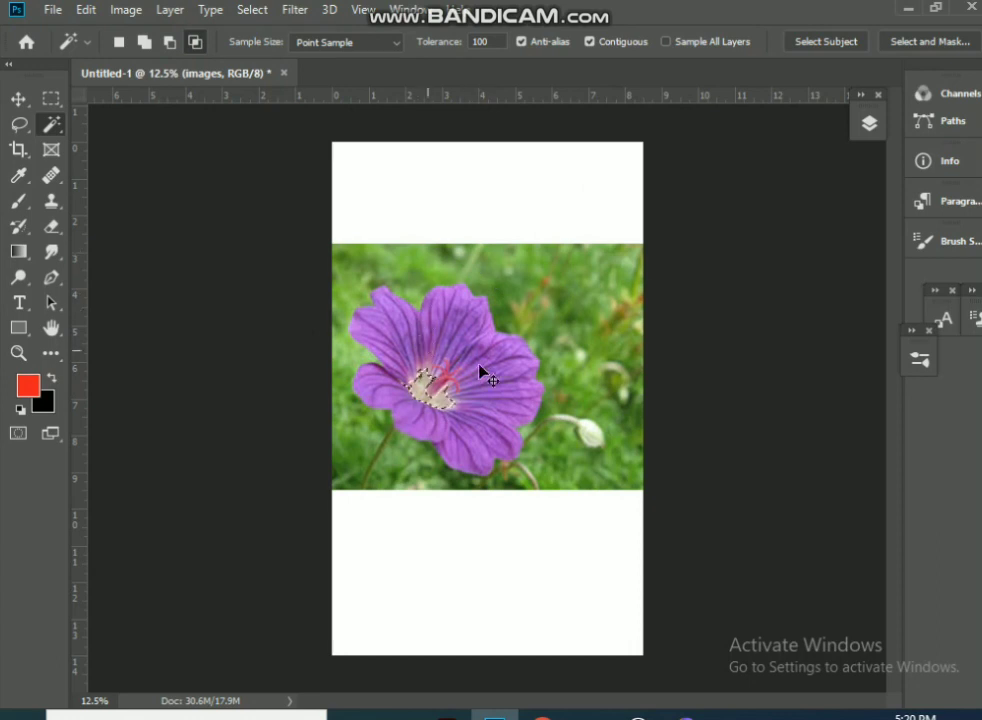
click(504, 346)
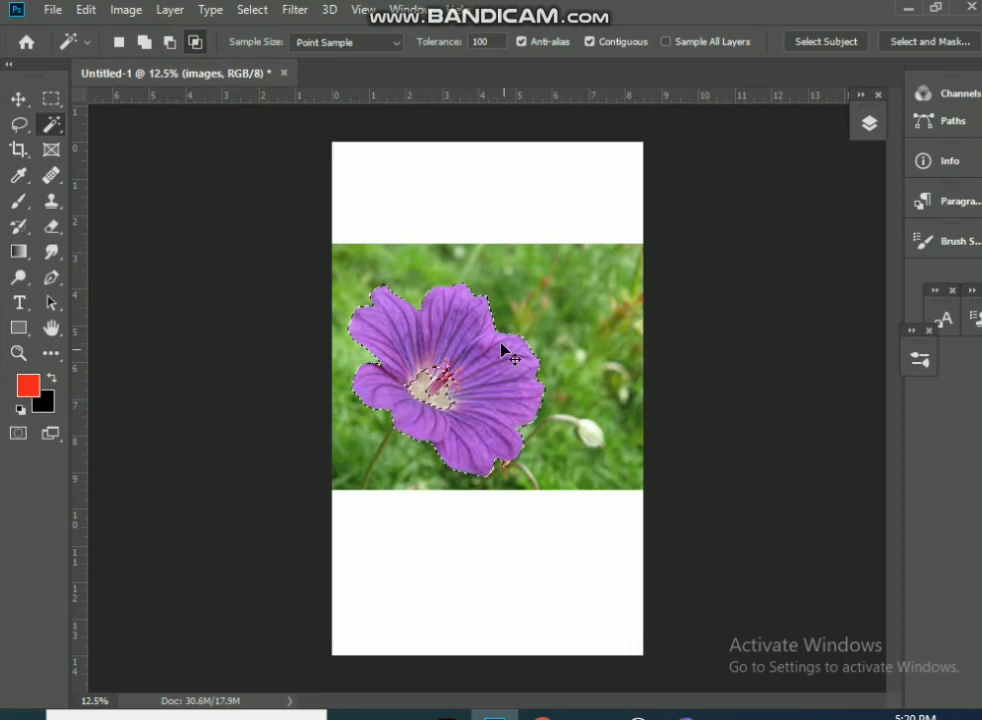
click(145, 41)
click(436, 381)
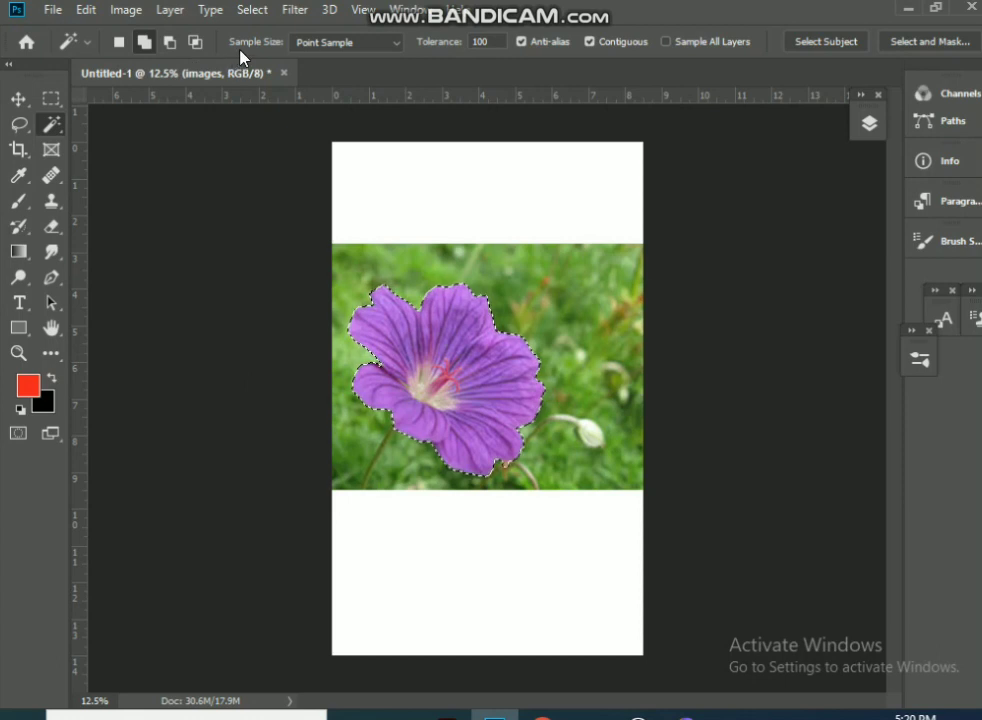
Look through the Magic Wand's sample size options and set its tolerance to 100
click(402, 46)
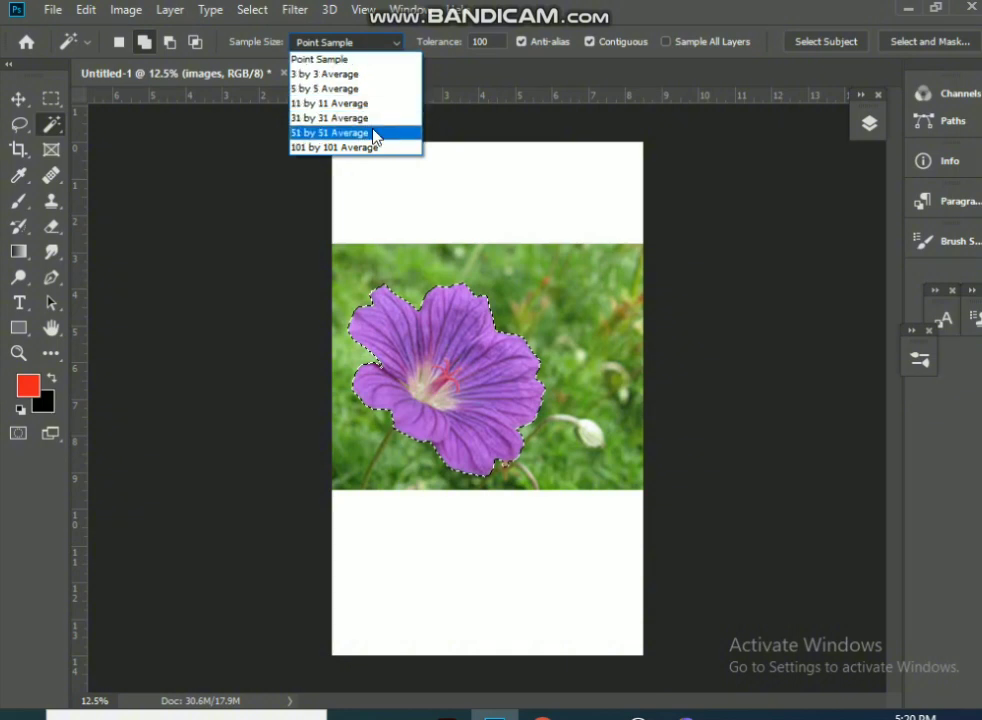
click(396, 42)
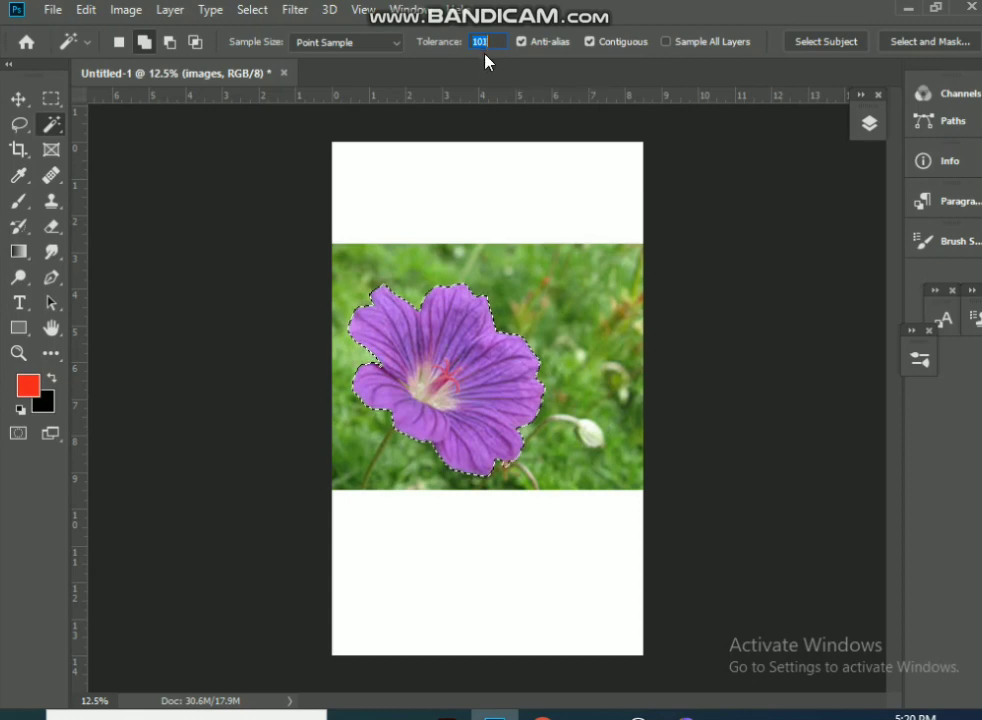
key(Down)
key(Down)
key(Down)
key(Down)
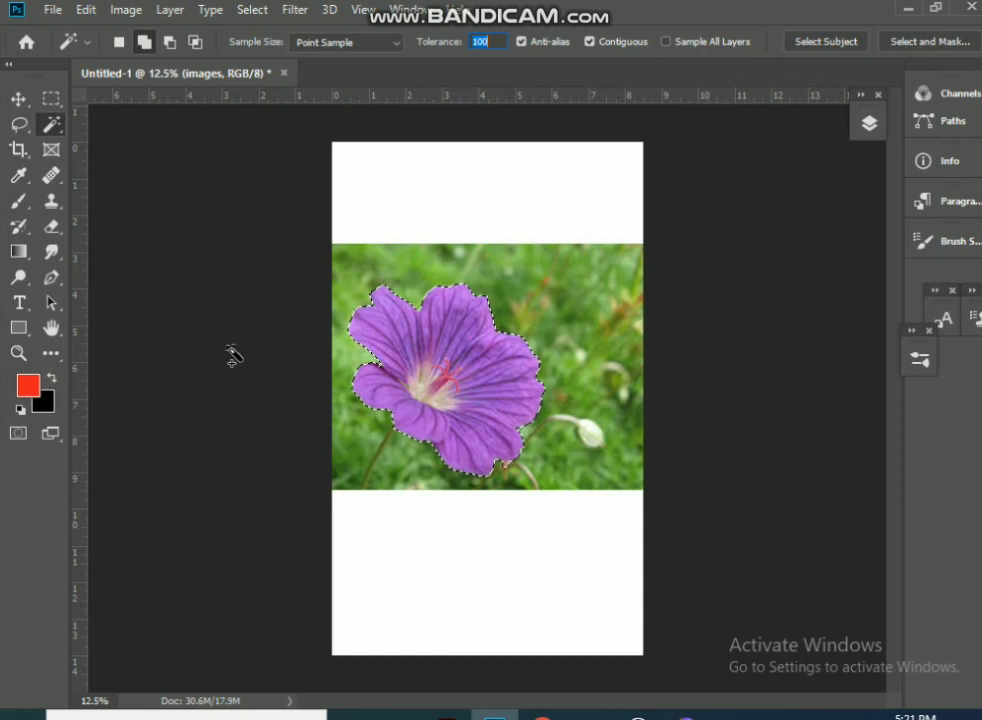
Try cropping the document to a frame slightly larger than the flower with the Crop tool, and undo the crop
click(19, 152)
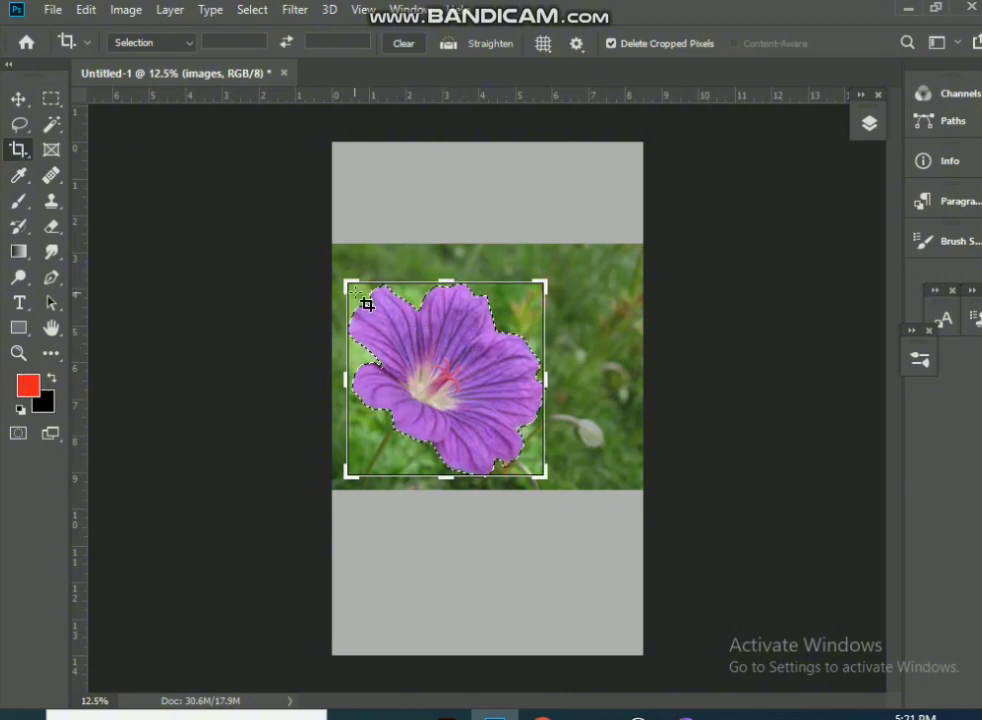
mouse_move(349, 287)
mouse_down()
mouse_move(351, 243)
mouse_move(335, 283)
mouse_move(340, 265)
mouse_up()
drag(557, 501, 567, 514)
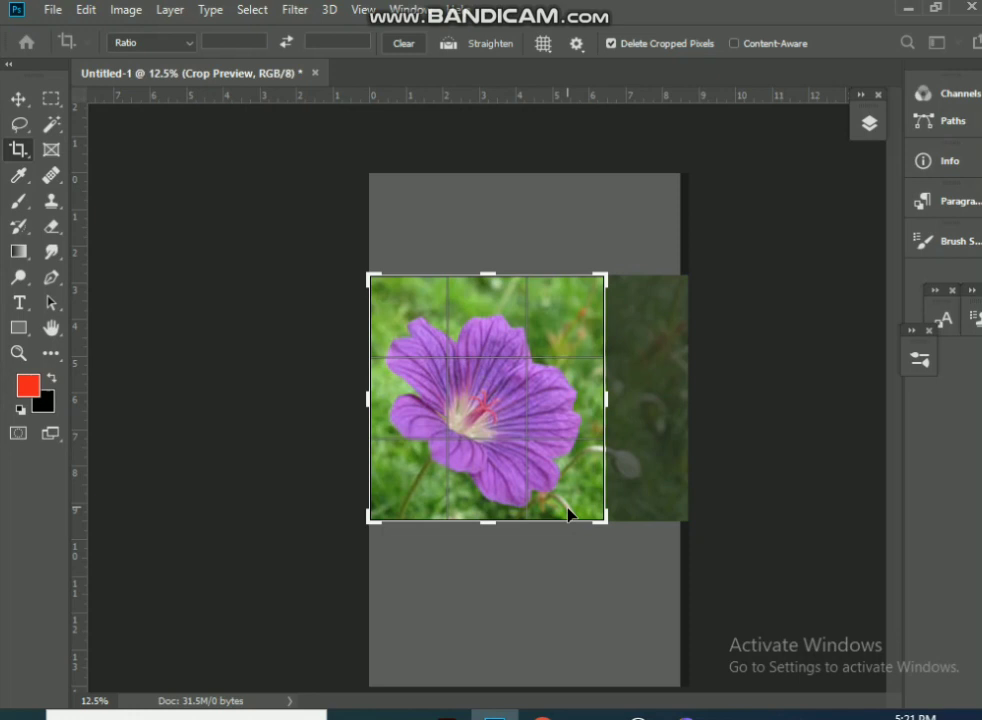
key(Return)
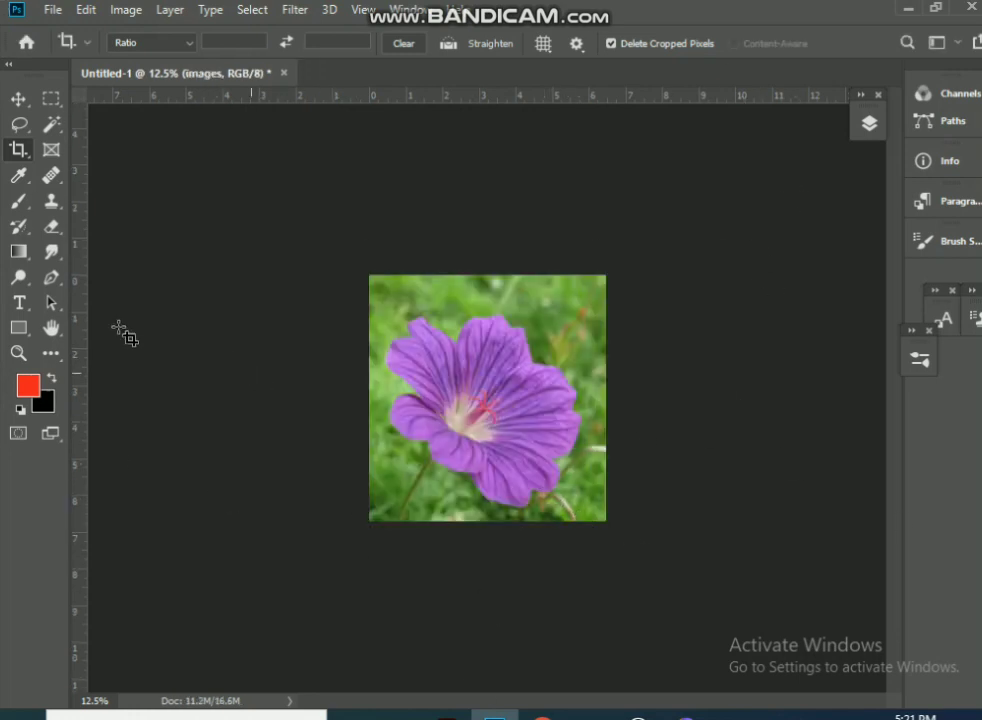
key(ctrl+z)
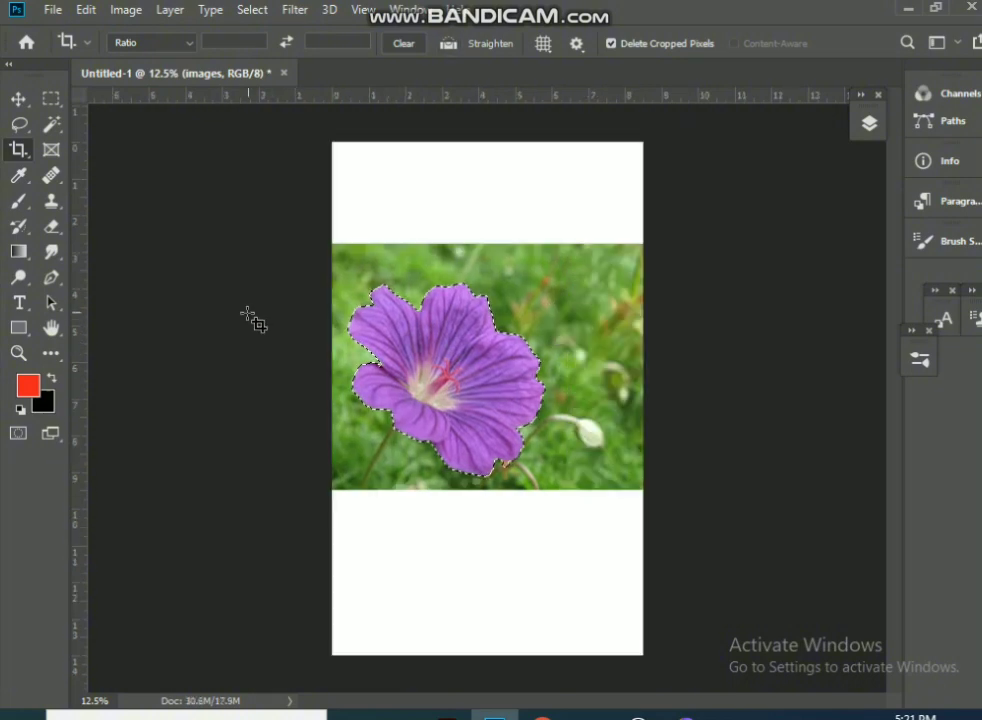
Deselect the flower and crop the document to a freehand frame drawn closely around it
key(ctrl+d)
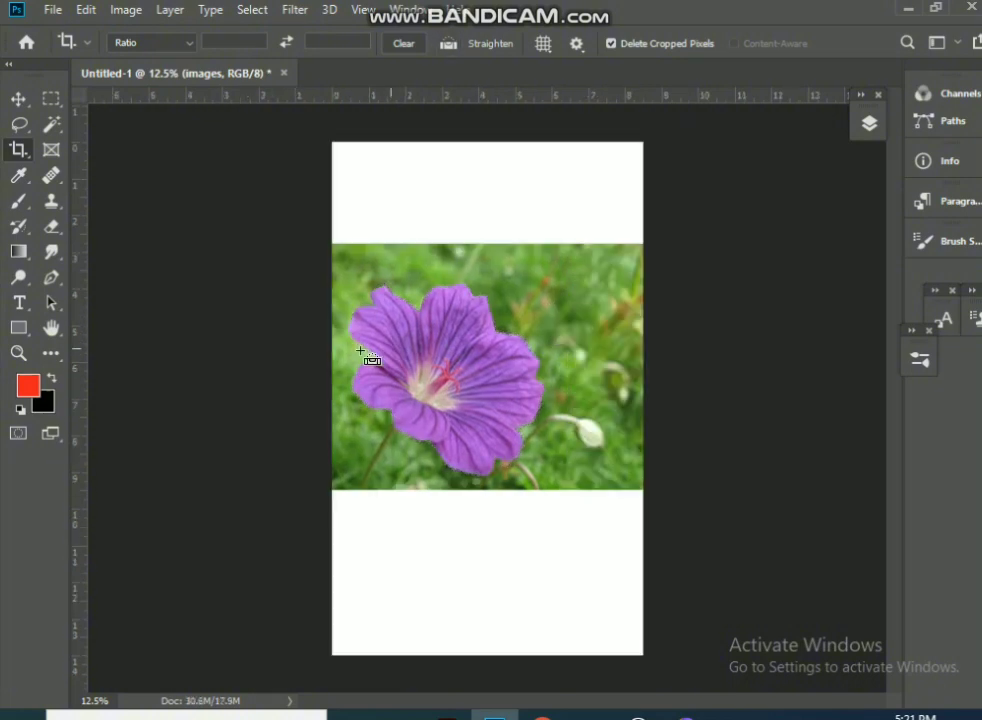
right_click(18, 150)
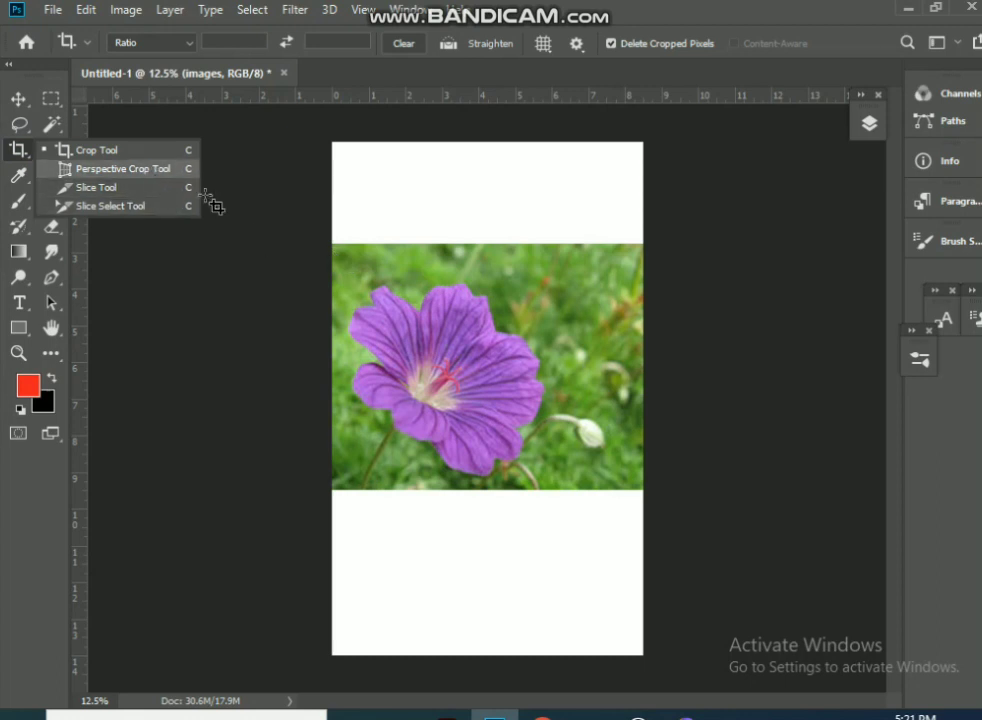
drag(362, 270, 567, 465)
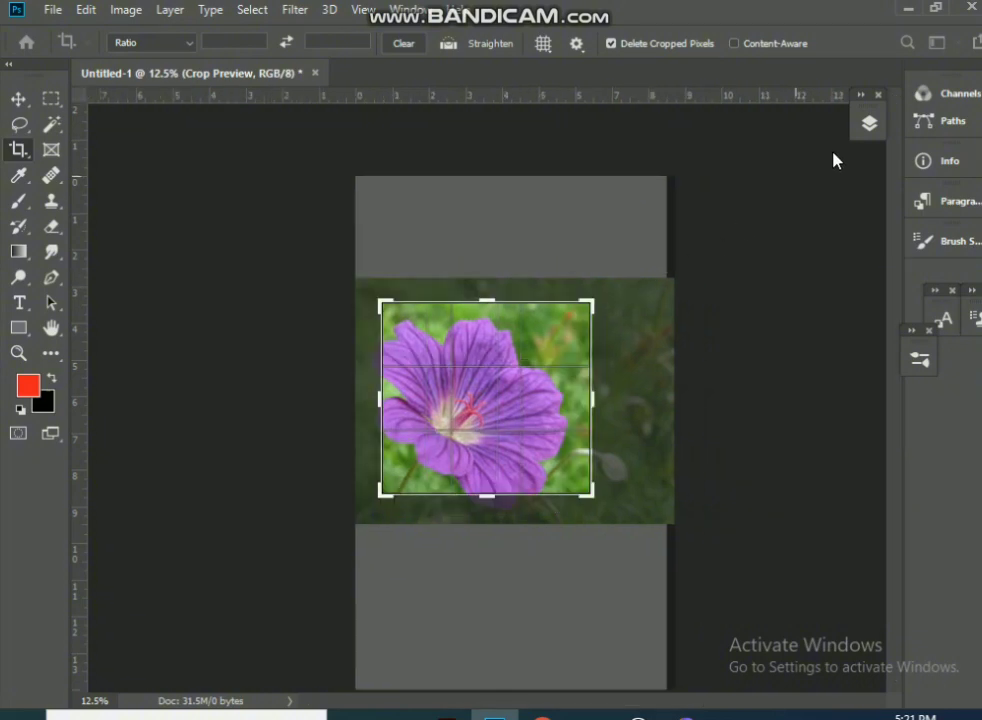
click(867, 122)
click(723, 238)
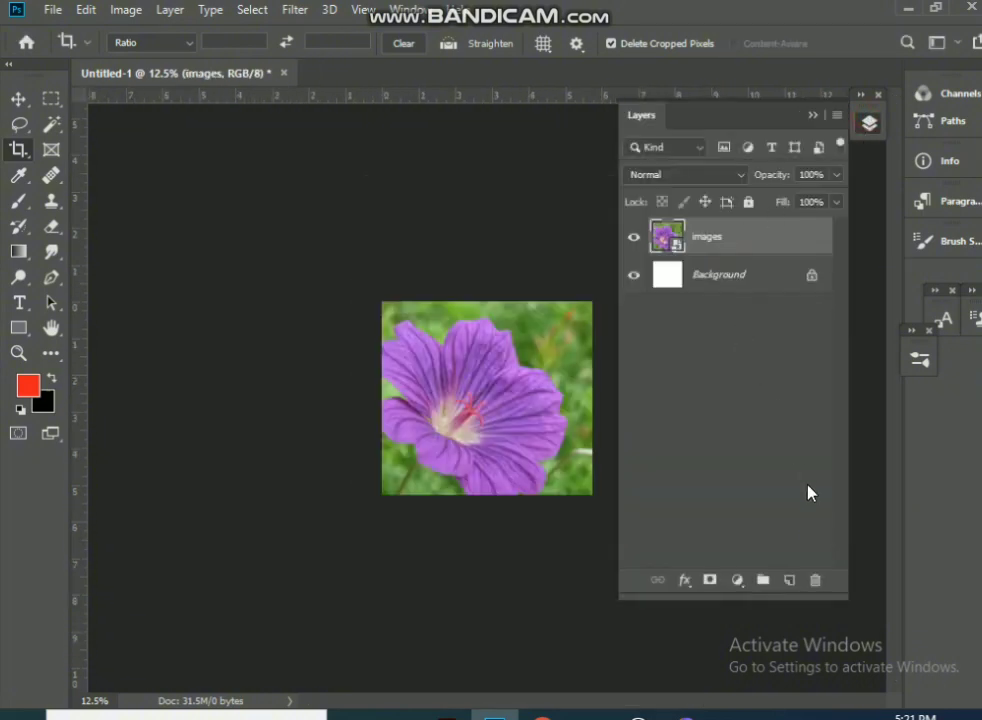
Add an empty layer above the flower photo and delete the images layer
click(790, 583)
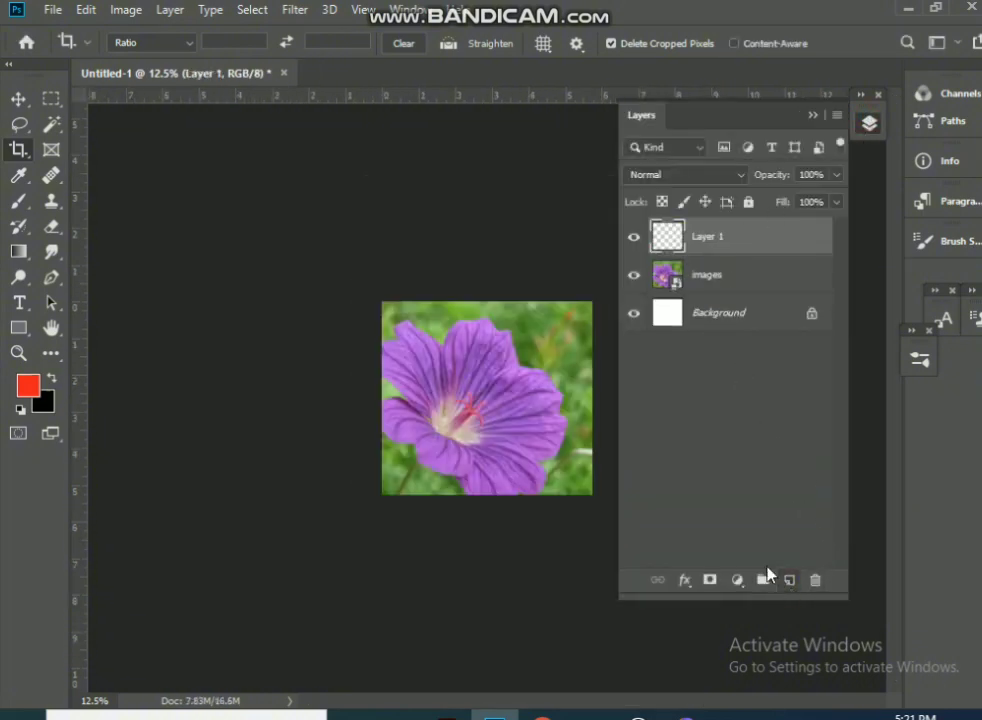
click(688, 279)
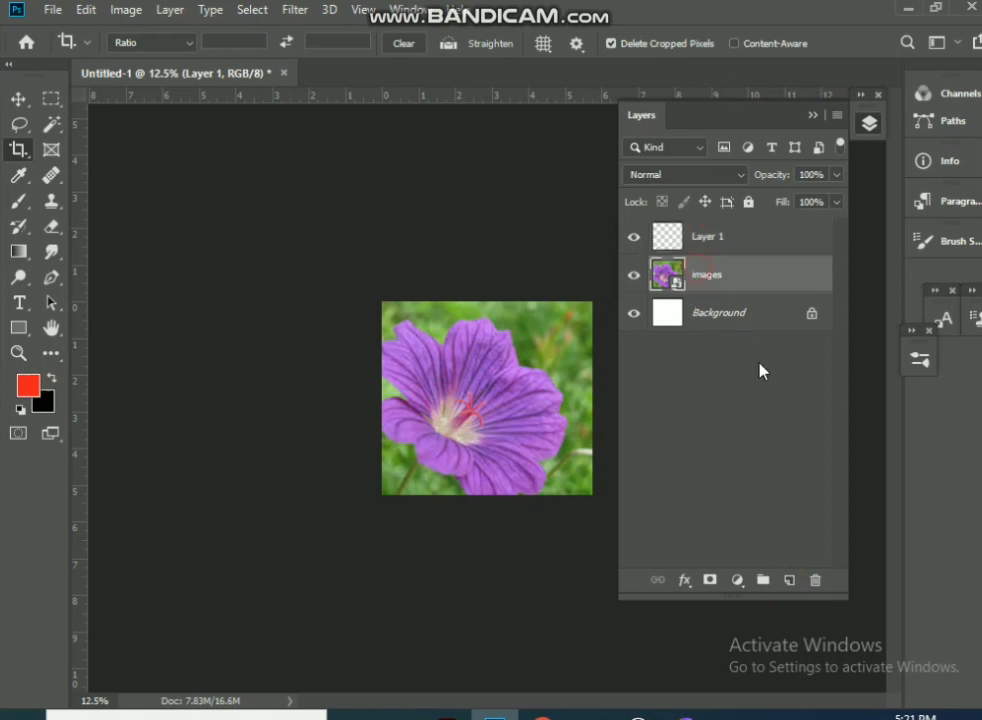
click(815, 580)
click(393, 286)
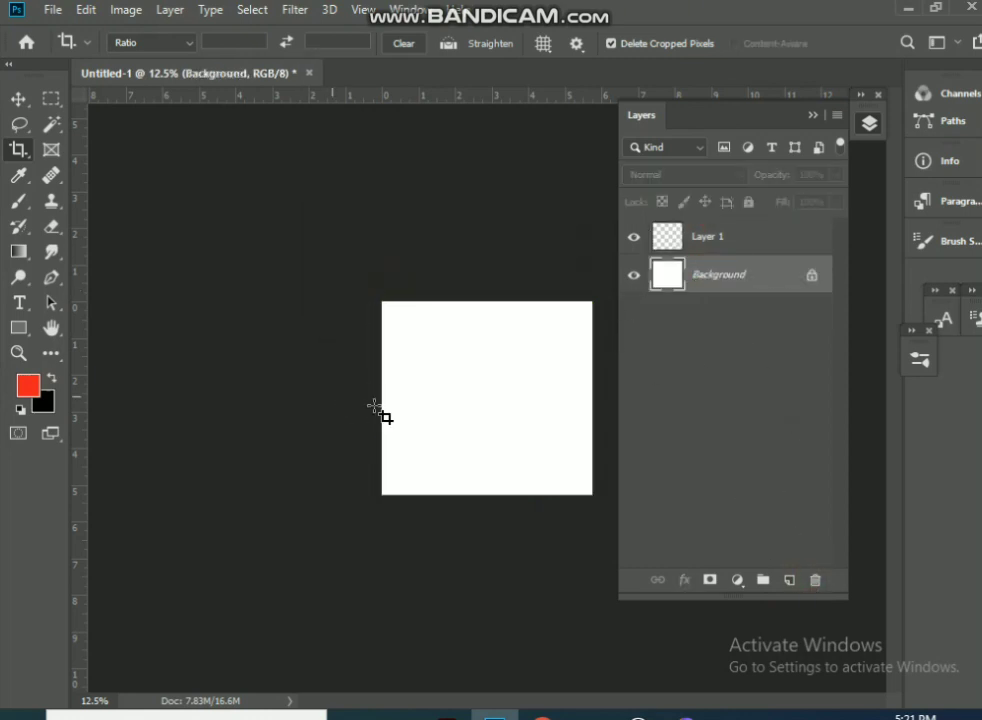
Undo the layer changes and the crop to restore the full page with the flower selection
scroll(537, 375, down, 1)
scroll(537, 377, up, 1)
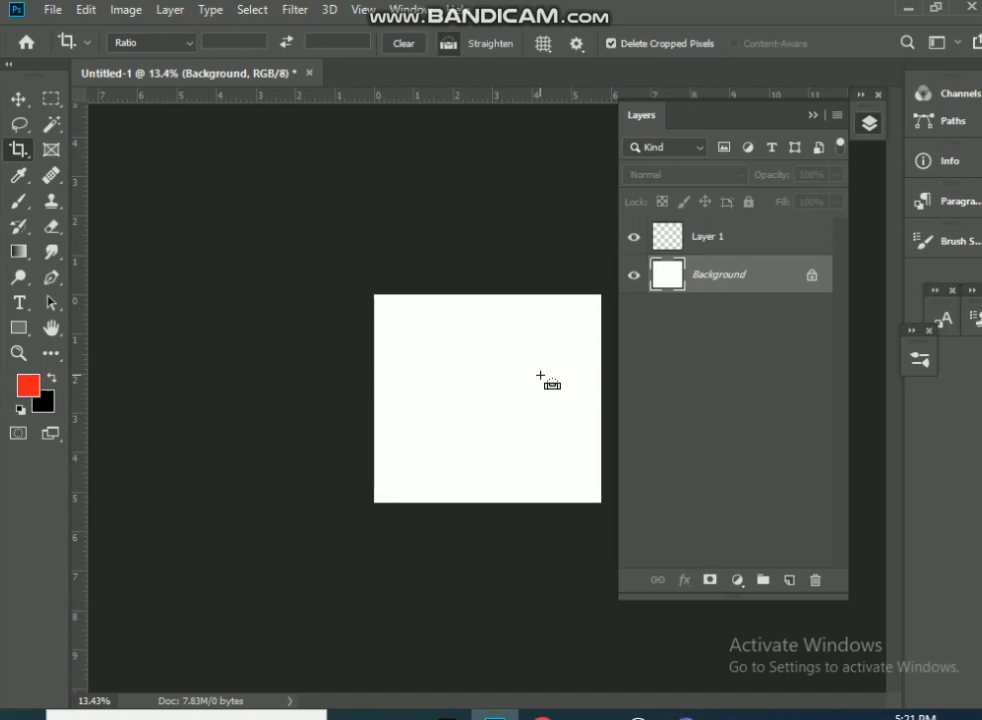
key(ctrl+z)
key(ctrl+z)
key(ctrl+z)
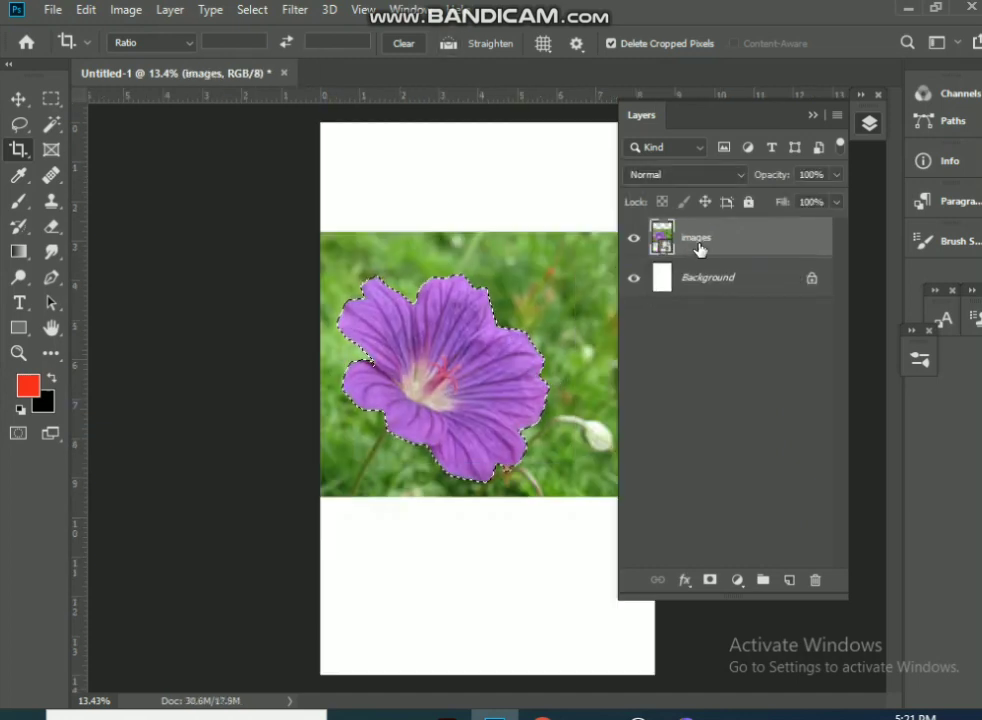
Delete the images layer, and clear the leftover flower selection
click(814, 580)
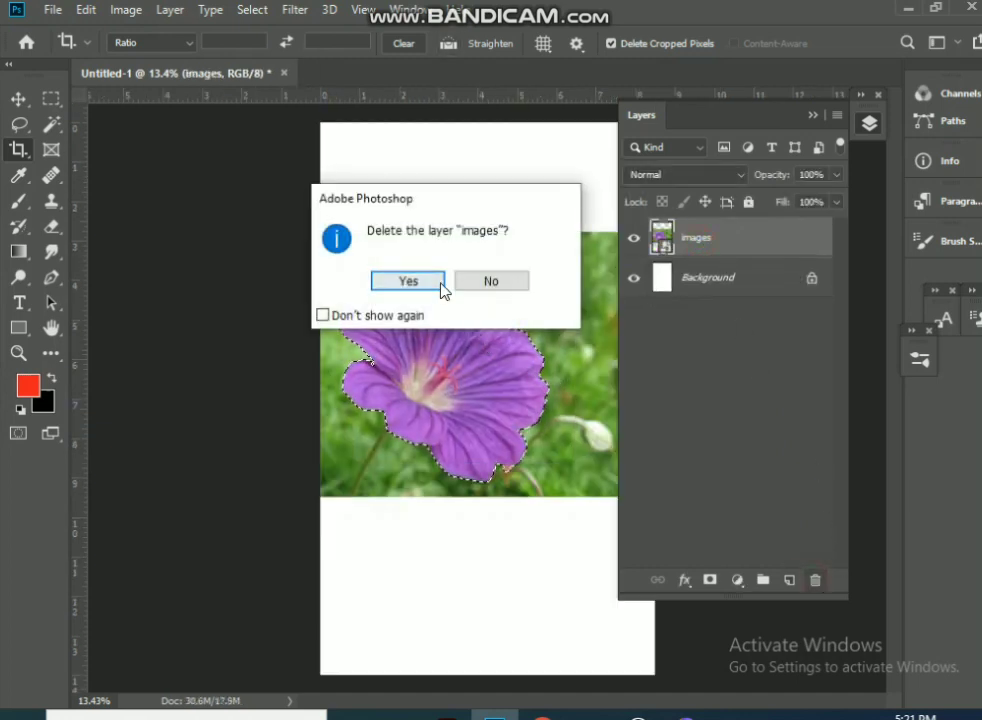
click(436, 281)
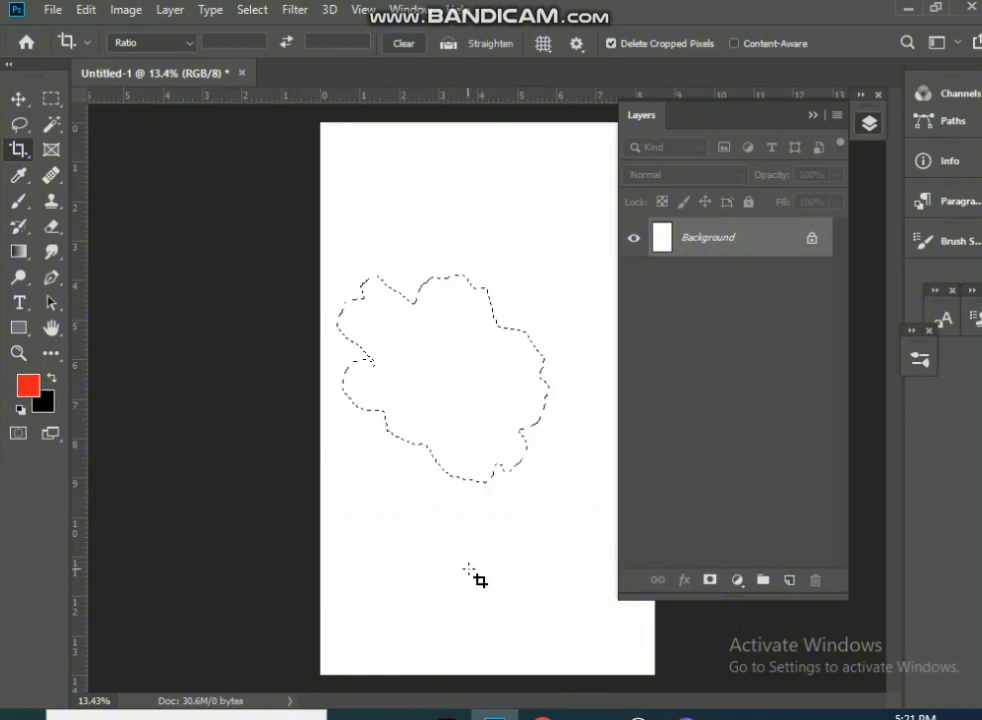
key(ctrl+d)
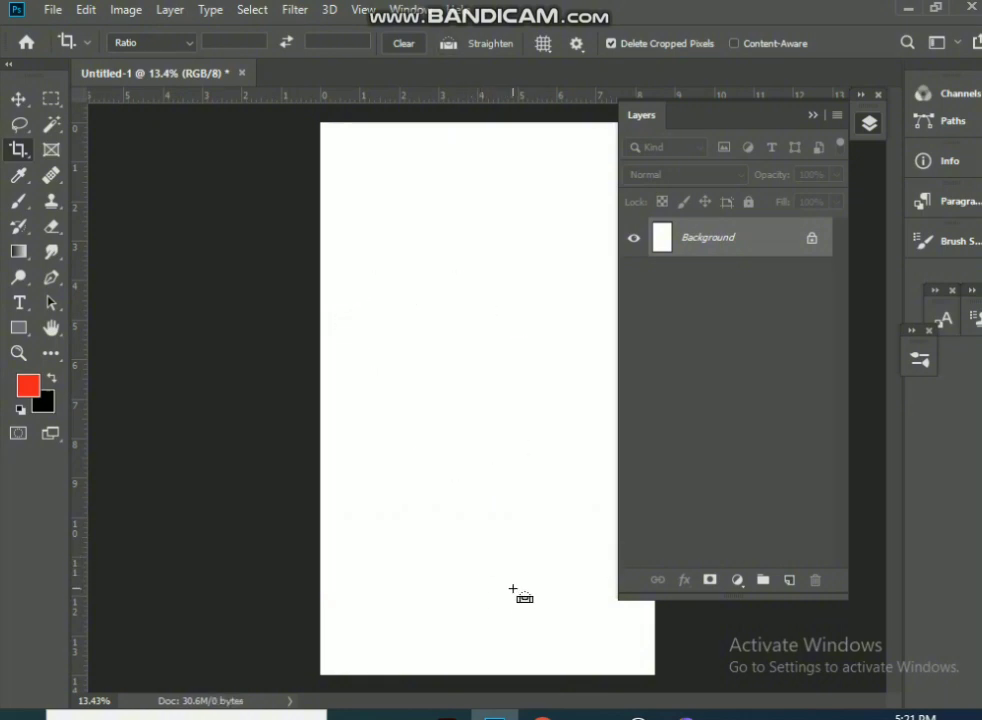
click(816, 118)
click(55, 12)
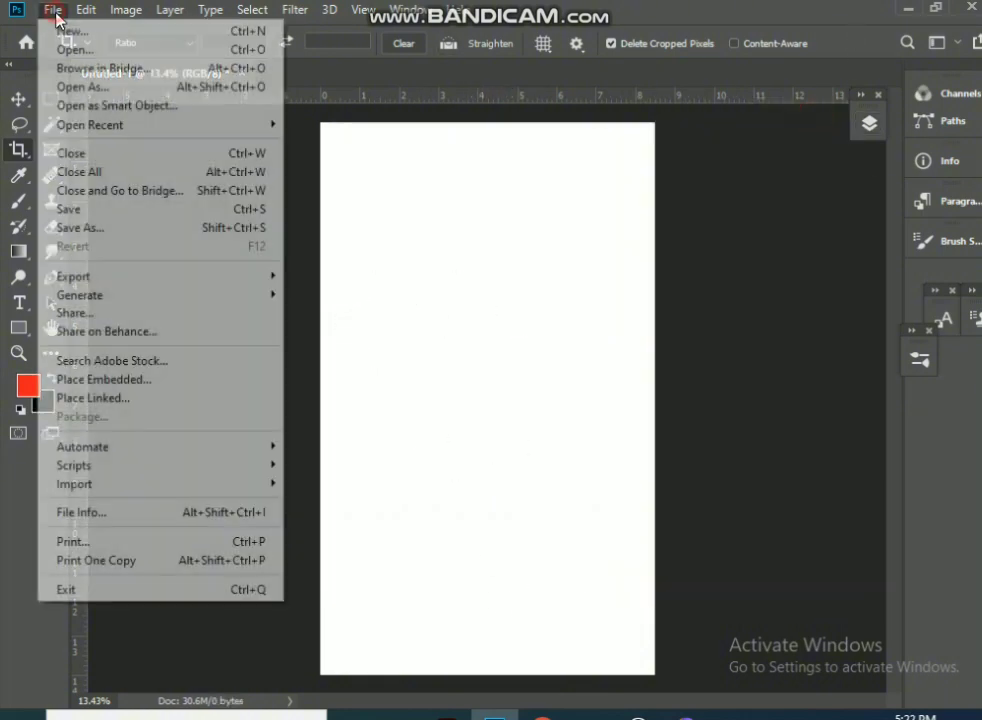
click(80, 380)
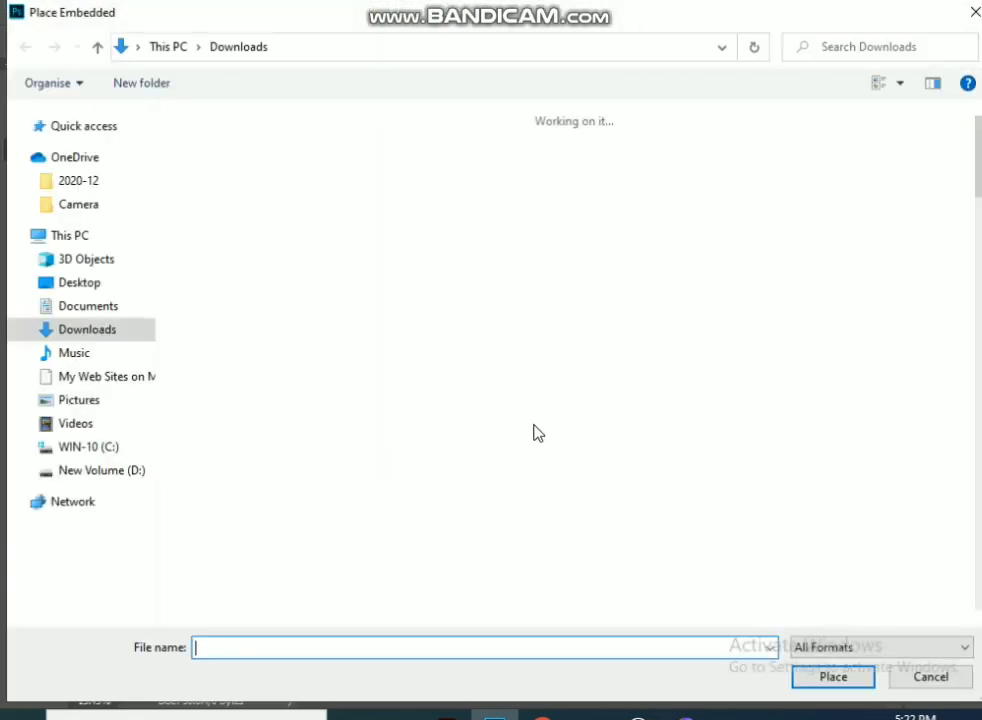
scroll(545, 432, down, 5)
scroll(557, 434, down, 5)
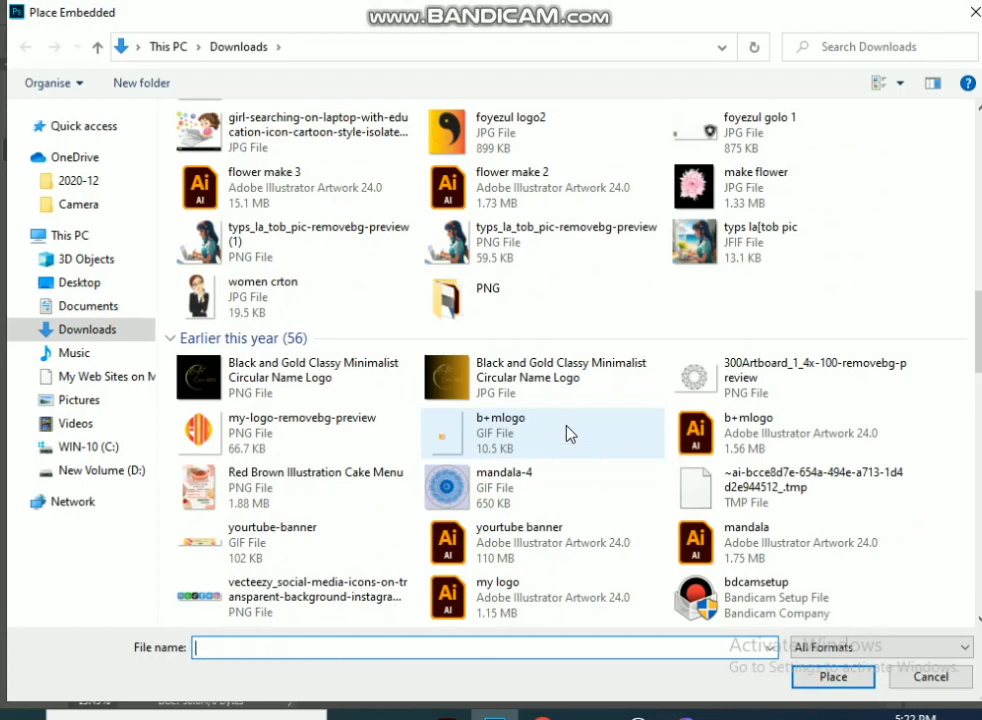
scroll(568, 432, down, 3)
scroll(700, 415, down, 6)
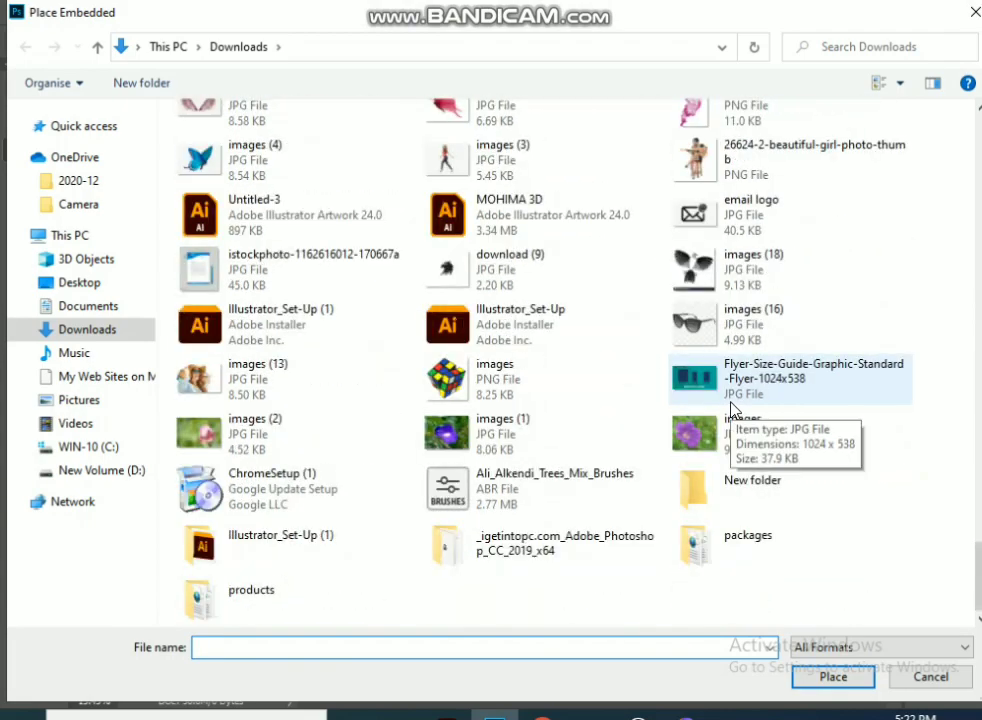
scroll(733, 408, up, 10)
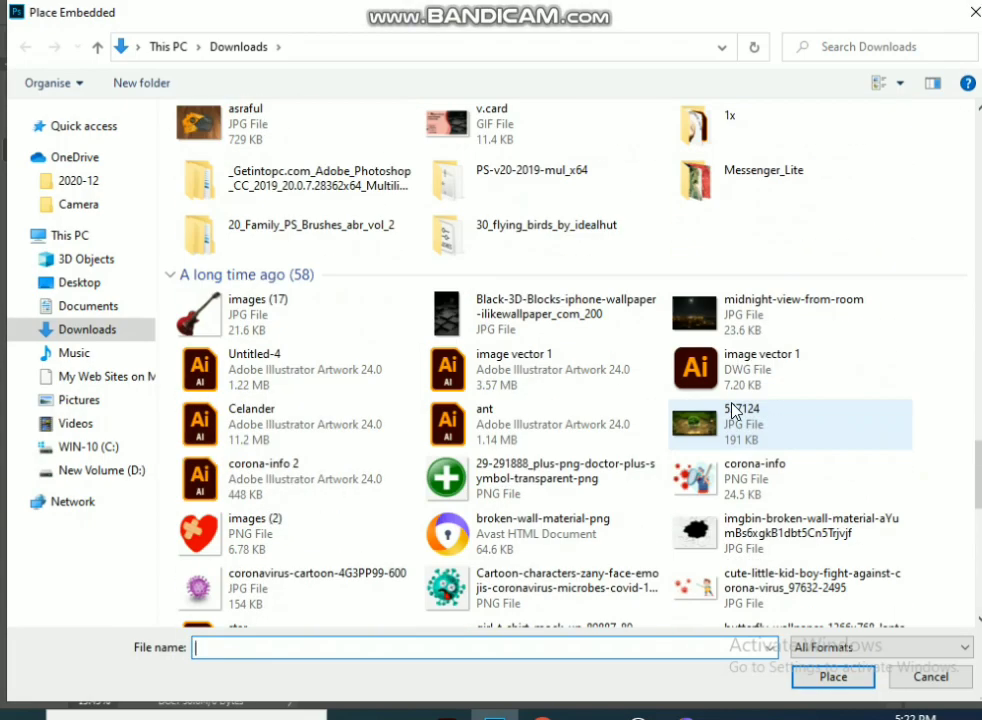
scroll(735, 402, up, 5)
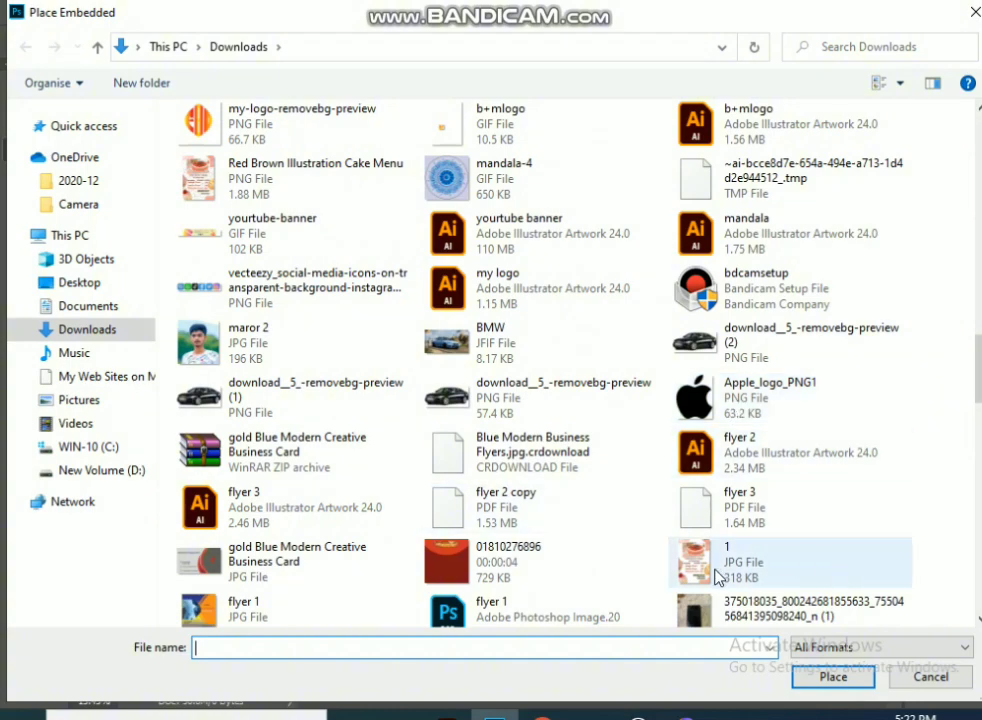
scroll(708, 572, down, 1)
click(698, 558)
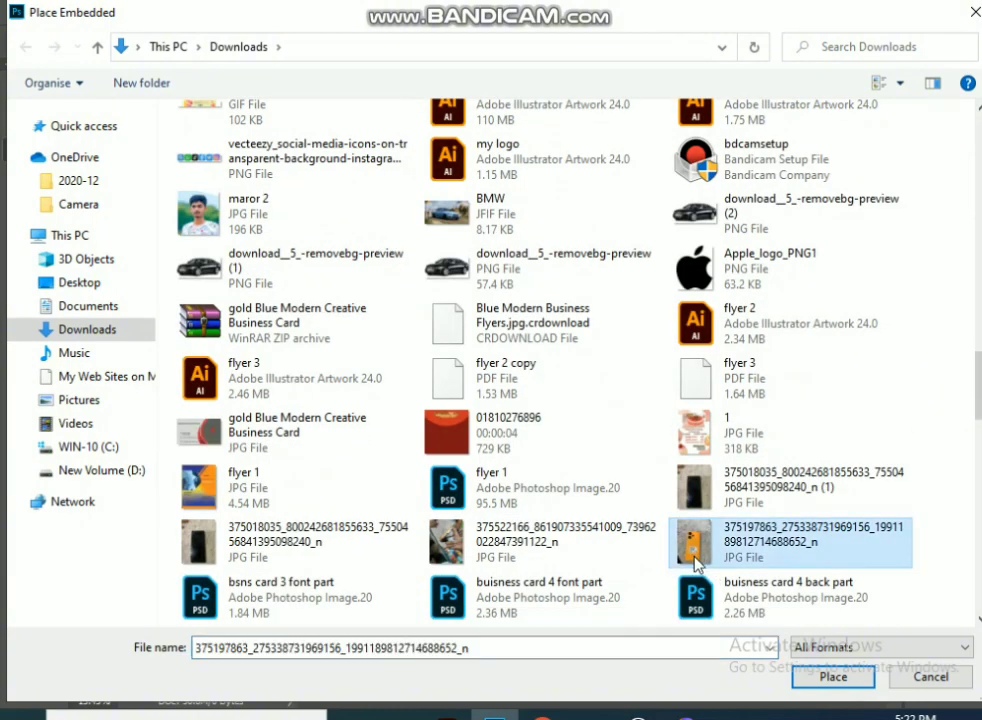
click(810, 680)
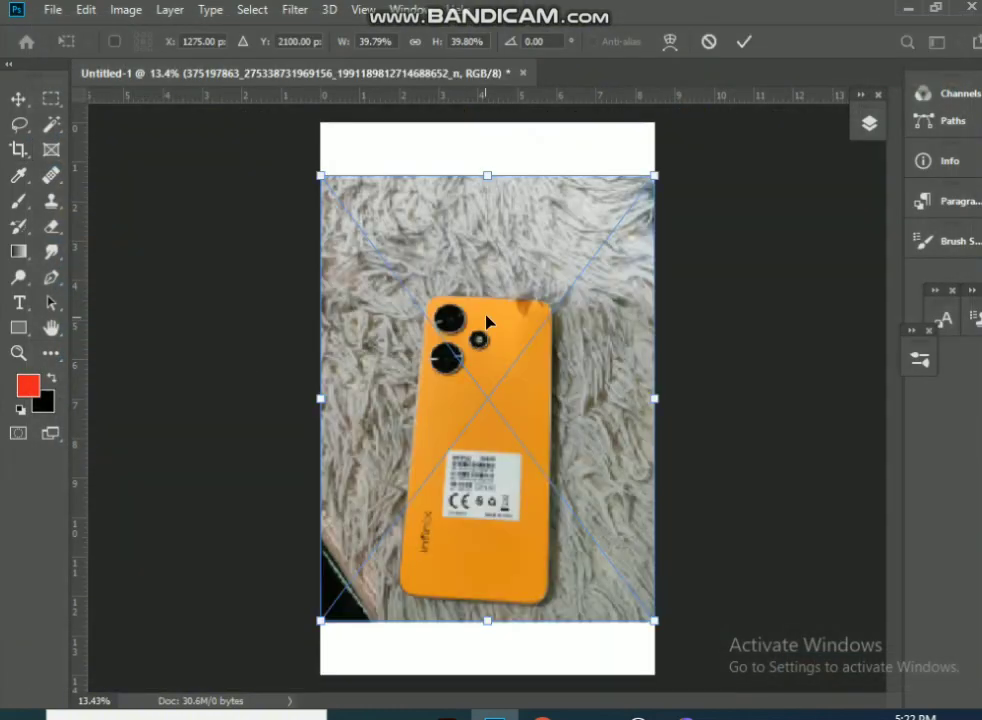
Enlarge the placed phone photo upward to about 42% scale and apply the transform
drag(487, 175, 487, 148)
click(754, 364)
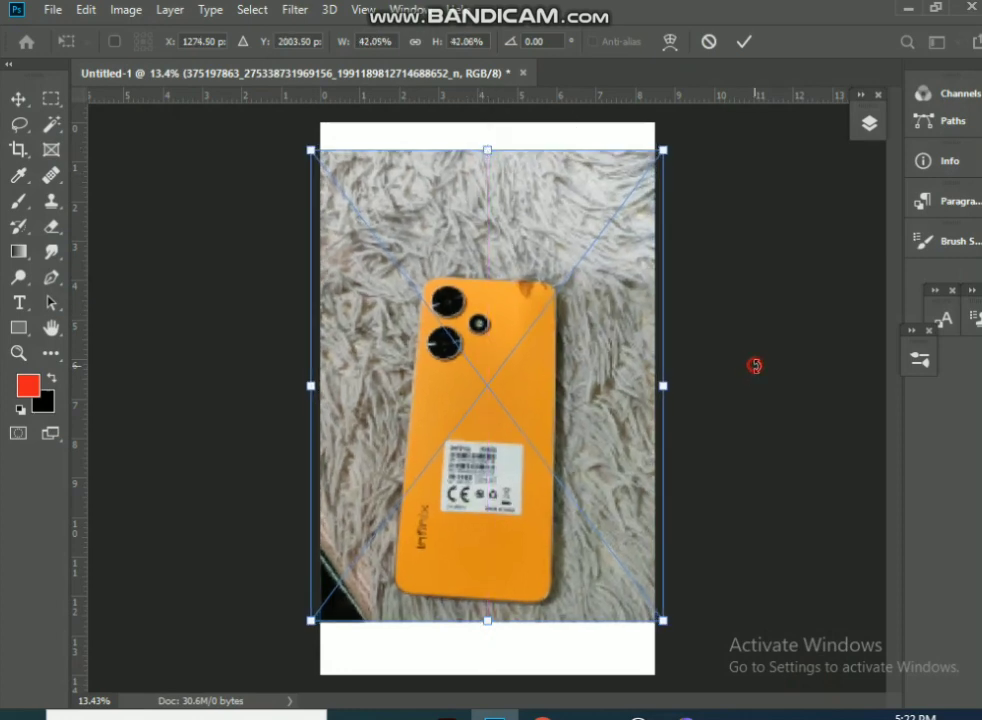
click(18, 98)
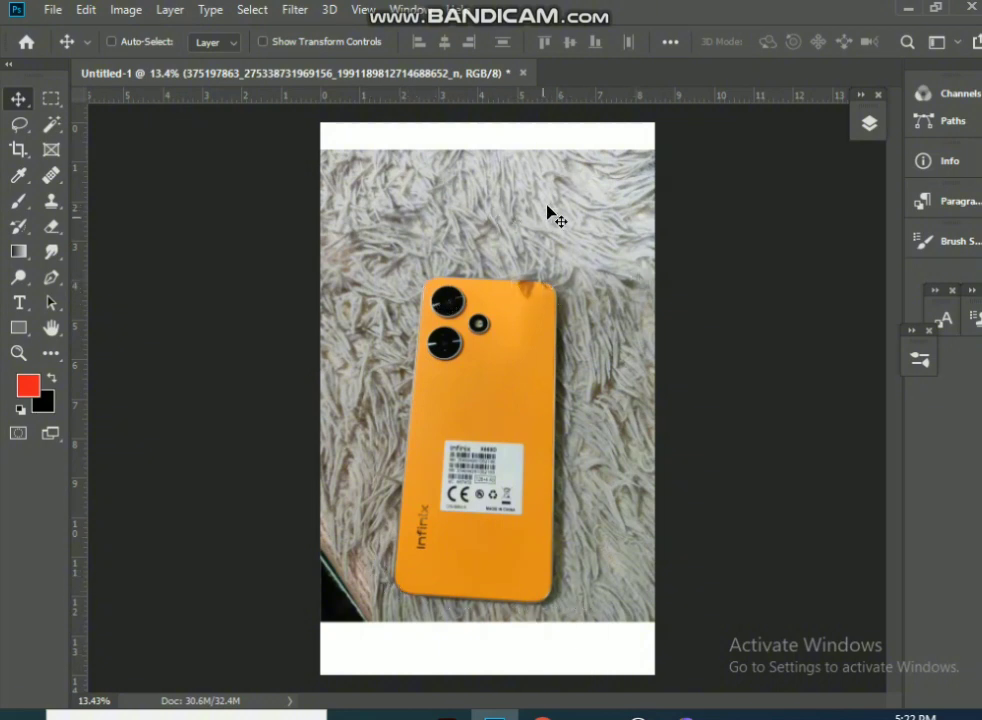
Switch to the Perspective Crop tool and try to start a crop at the phone's upper corner
click(18, 149)
right_click(18, 149)
click(105, 166)
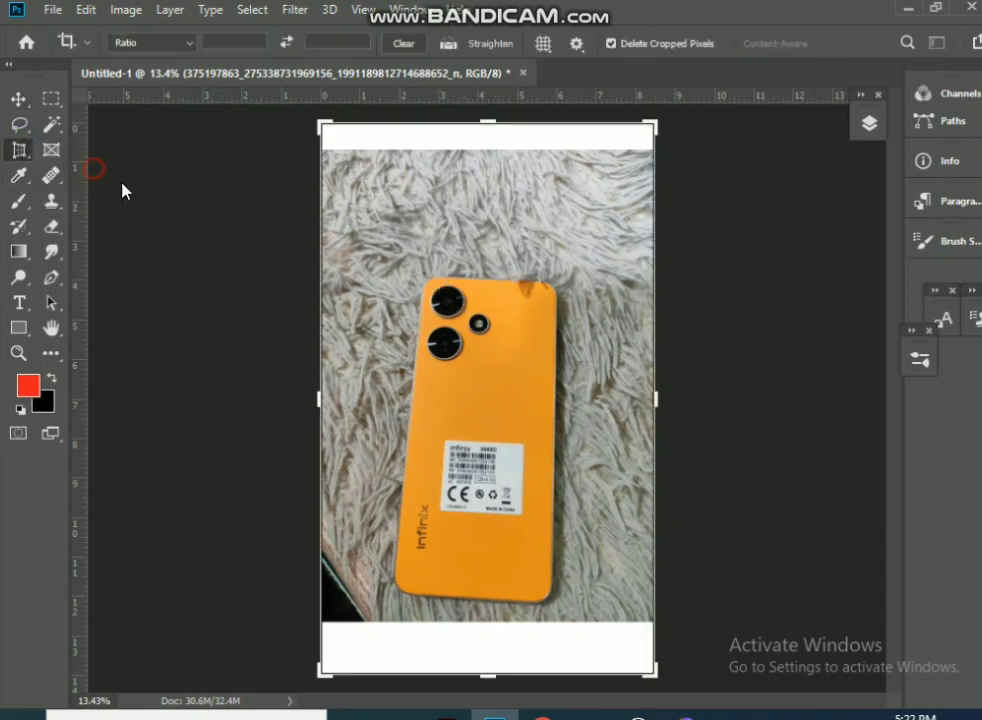
click(433, 283)
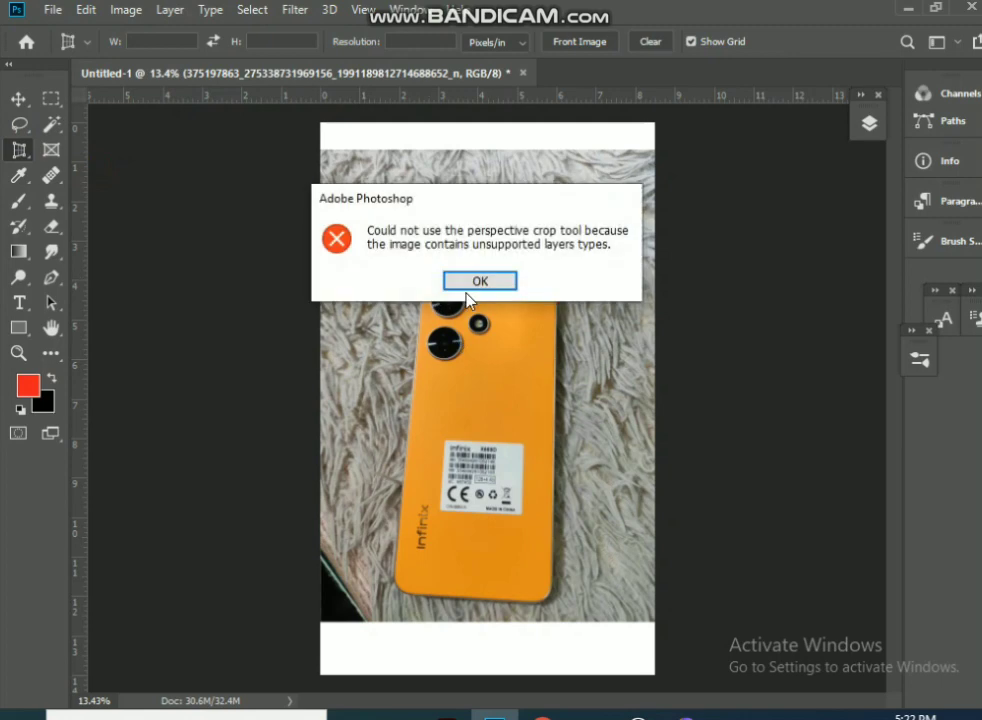
click(480, 280)
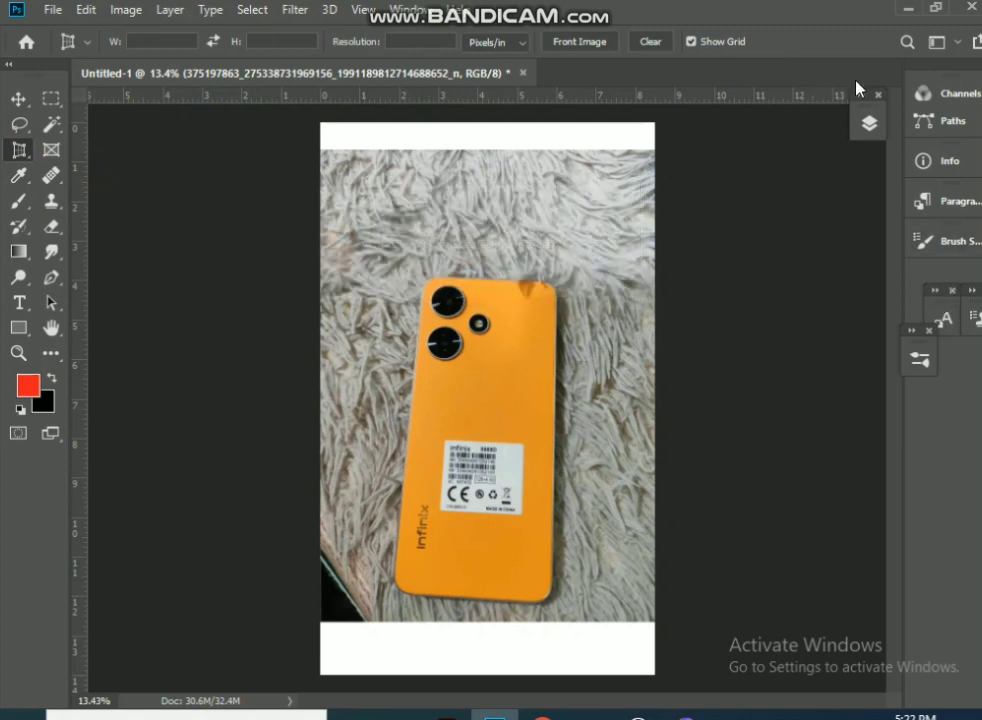
Rasterize the placed phone photo's layer
click(868, 123)
right_click(690, 243)
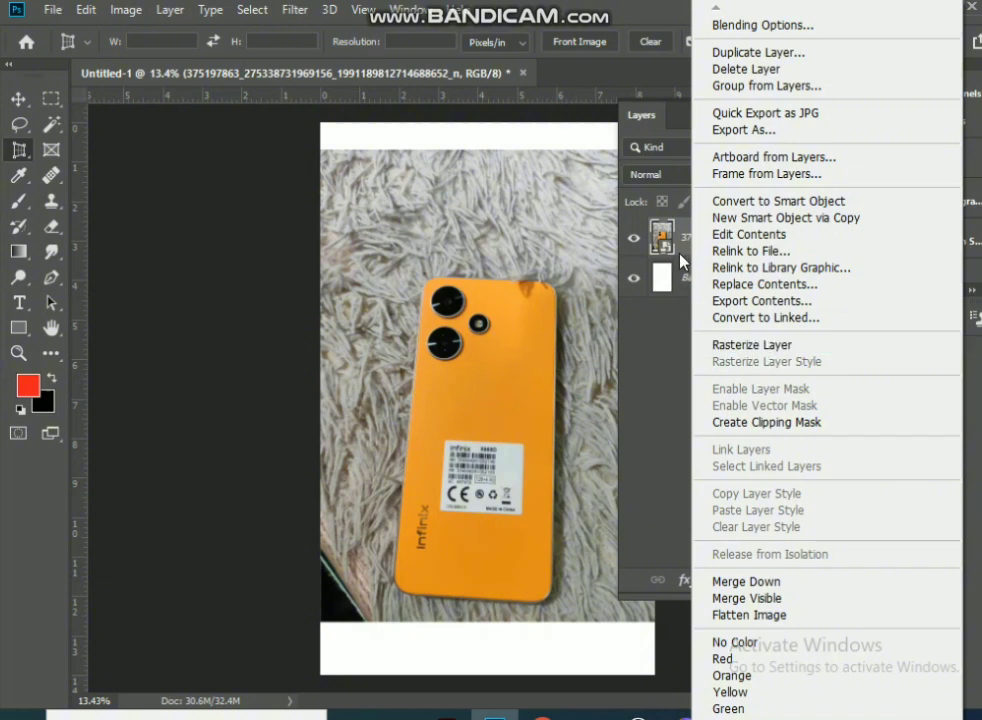
click(733, 345)
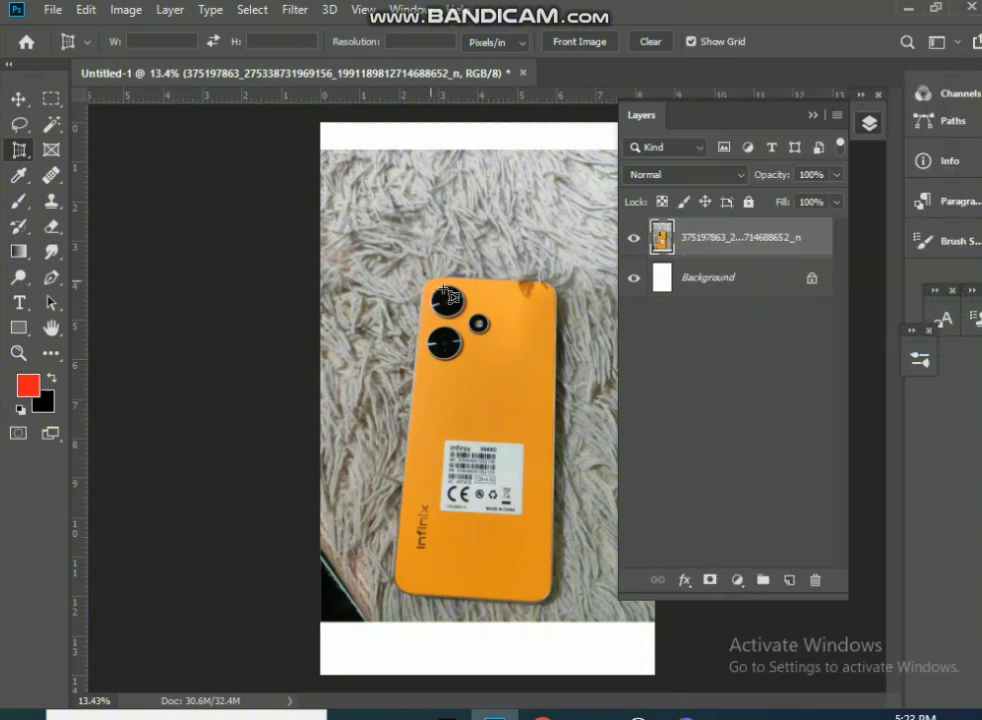
Perspective-crop the photo to the orange phone's four corners, apply it, and undo the crop
drag(431, 282, 558, 605)
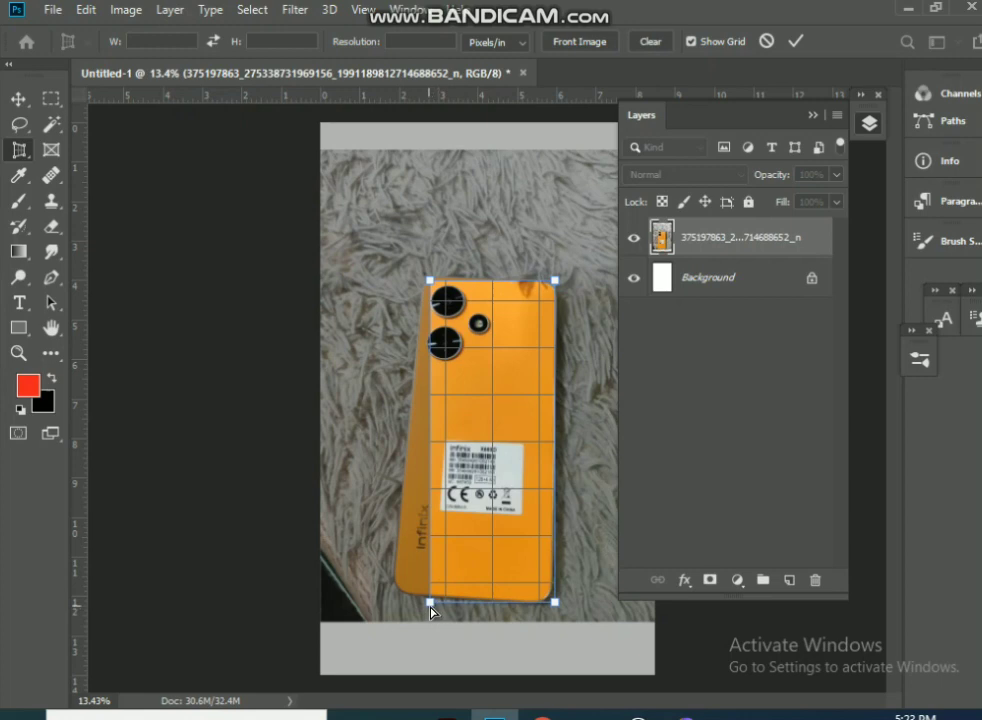
drag(431, 604, 390, 592)
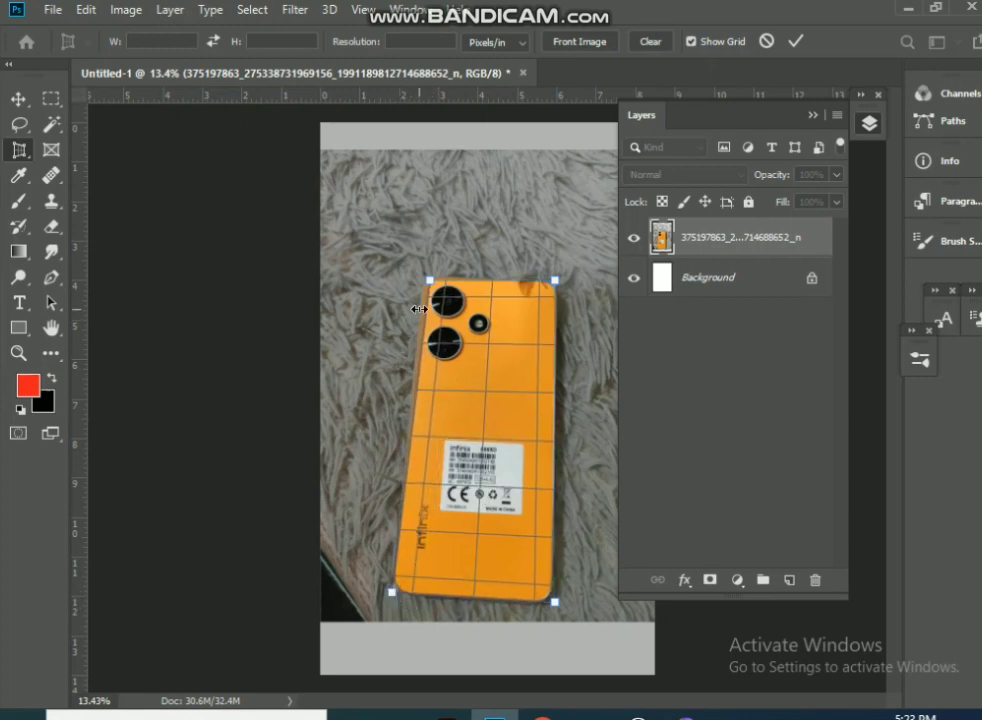
drag(430, 282, 422, 278)
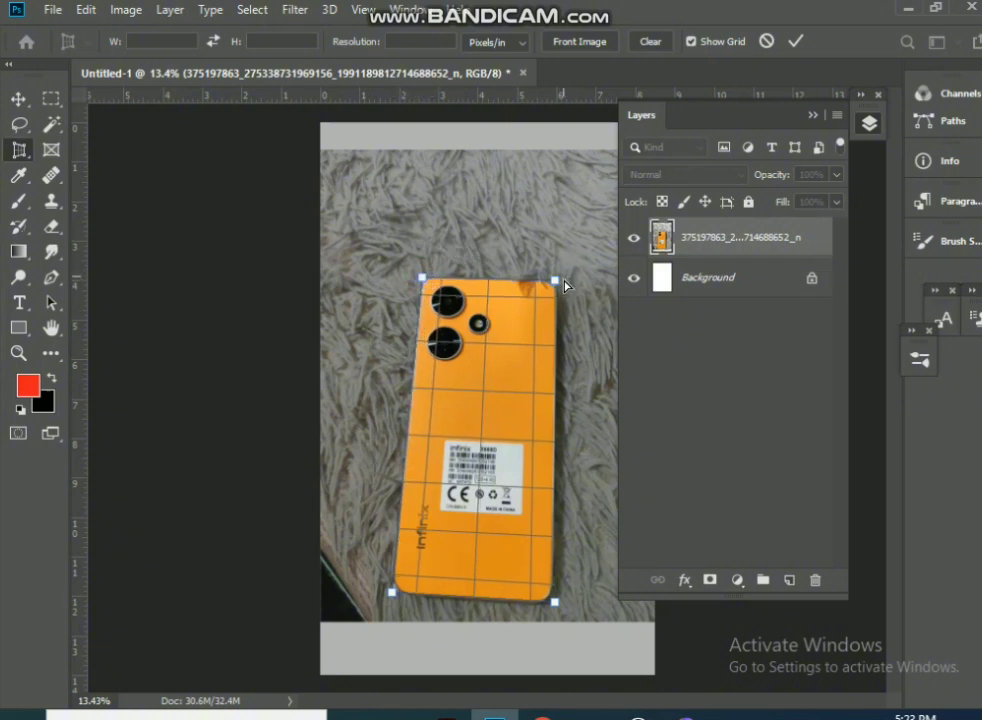
drag(560, 287, 561, 284)
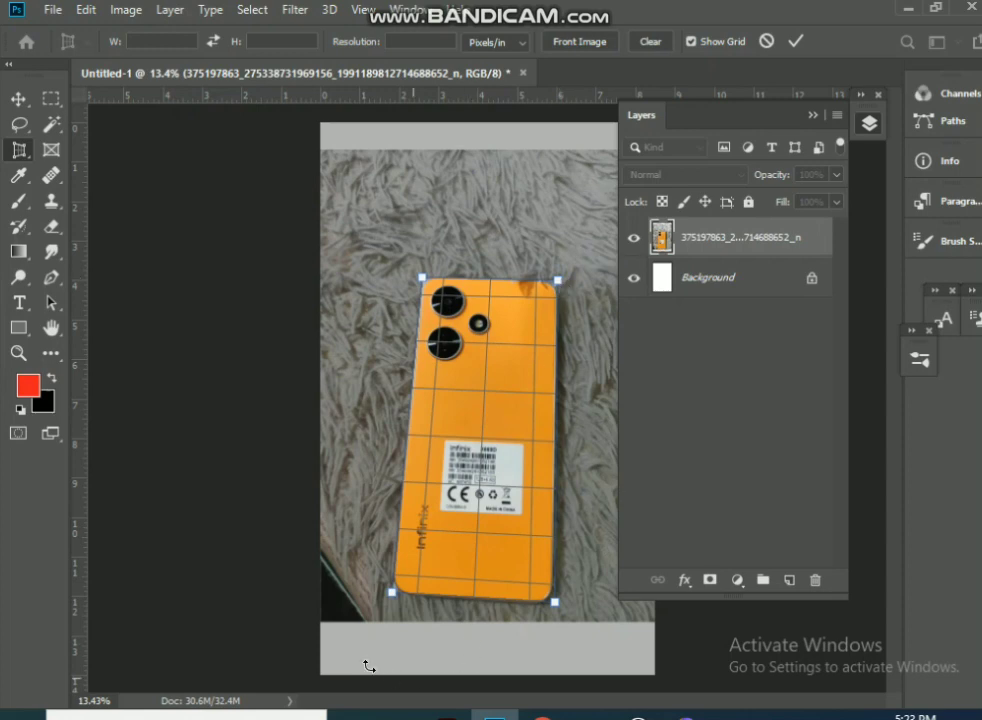
drag(395, 600, 396, 603)
key(Return)
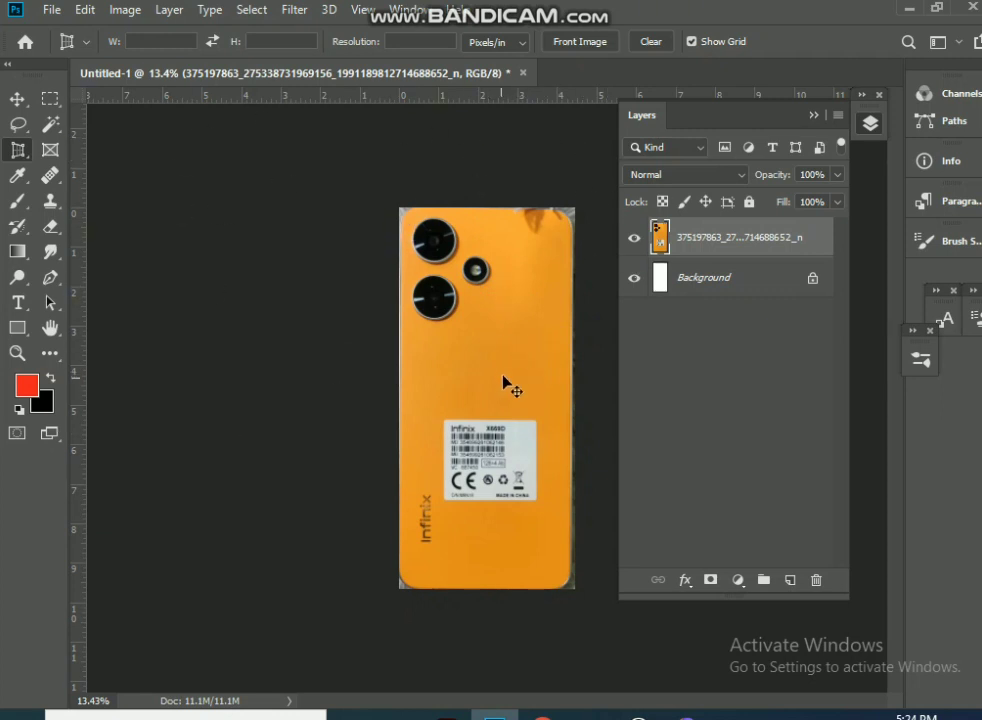
key(ctrl+z)
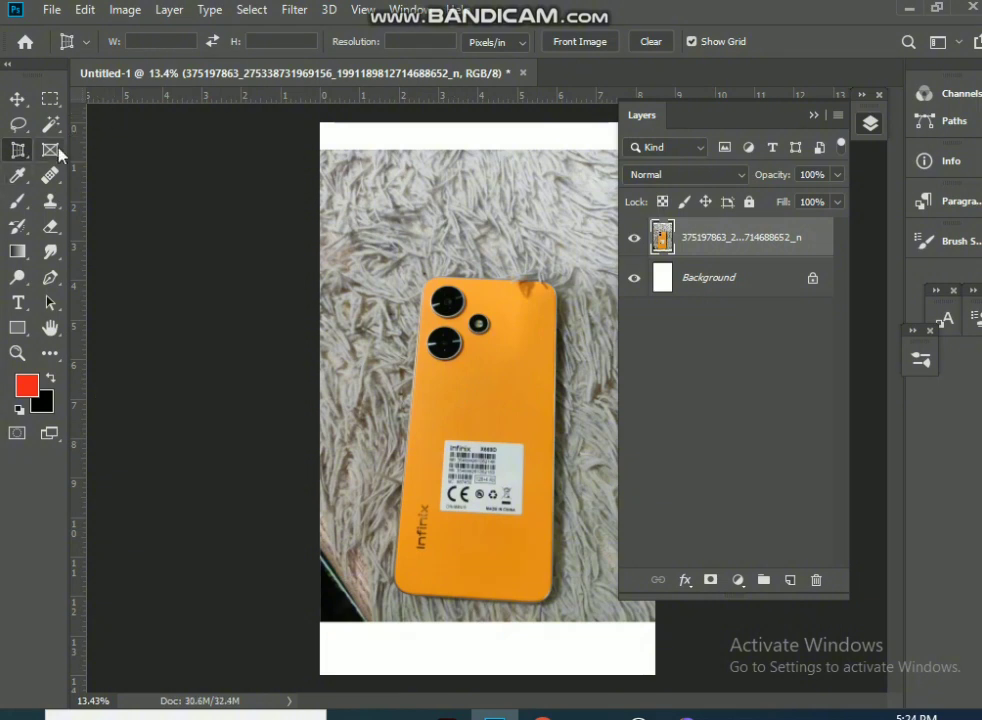
Draw an elliptical frame over the phone with the Frame tool, and undo it
click(56, 151)
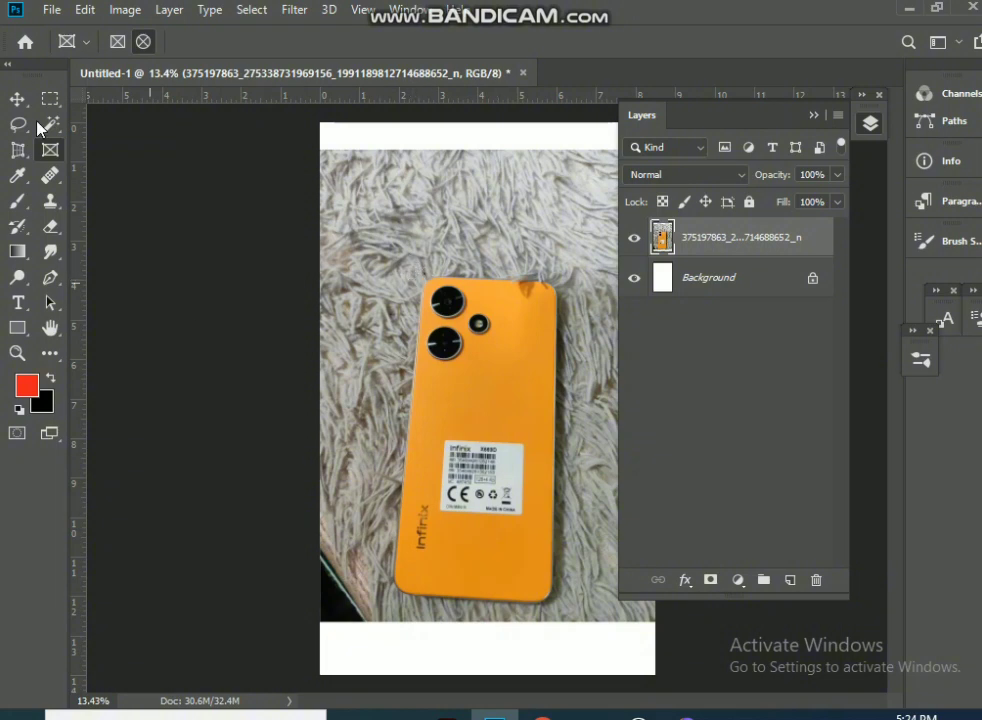
mouse_move(452, 347)
mouse_down()
mouse_move(574, 619)
mouse_move(567, 610)
mouse_up()
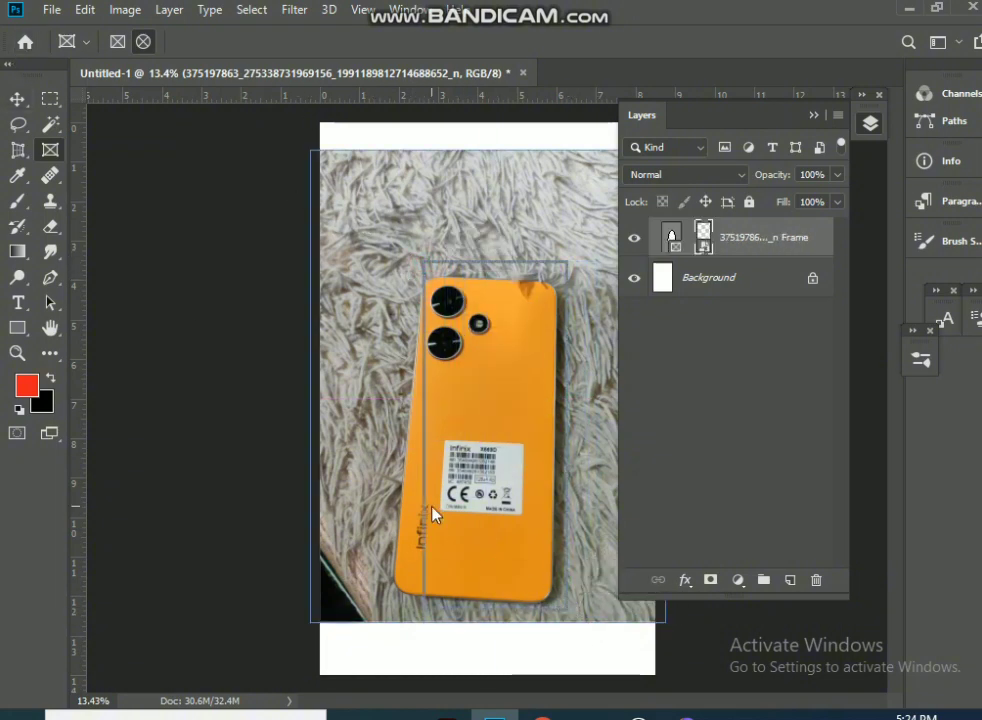
click(119, 41)
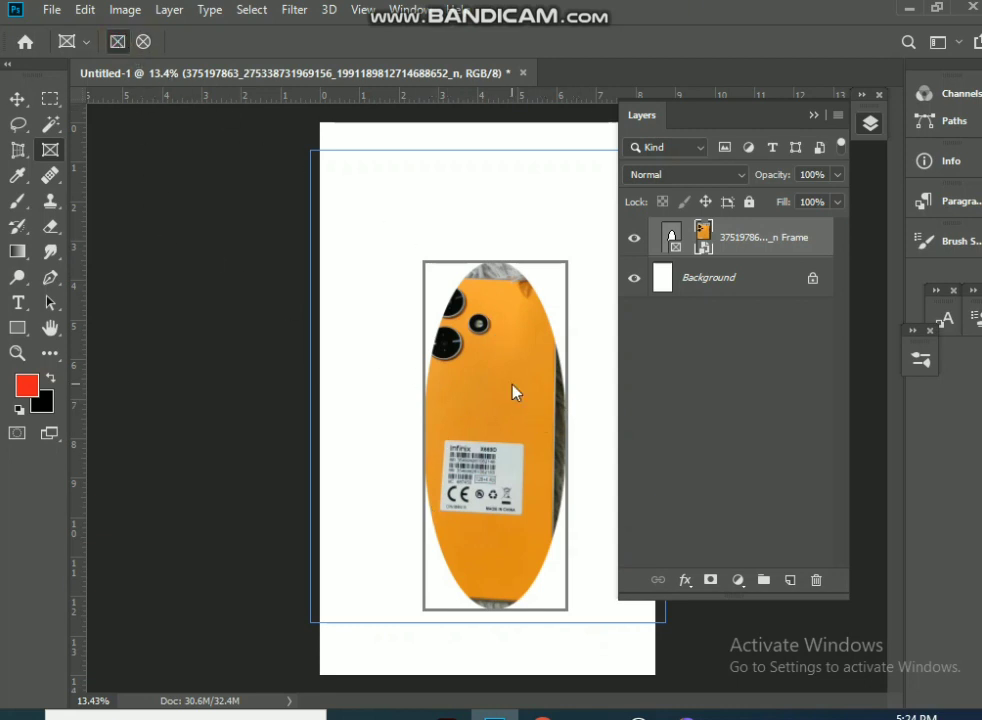
key(ctrl+z)
Draw a rectangular frame around the phone and shift the photo slightly to the right inside it
click(117, 58)
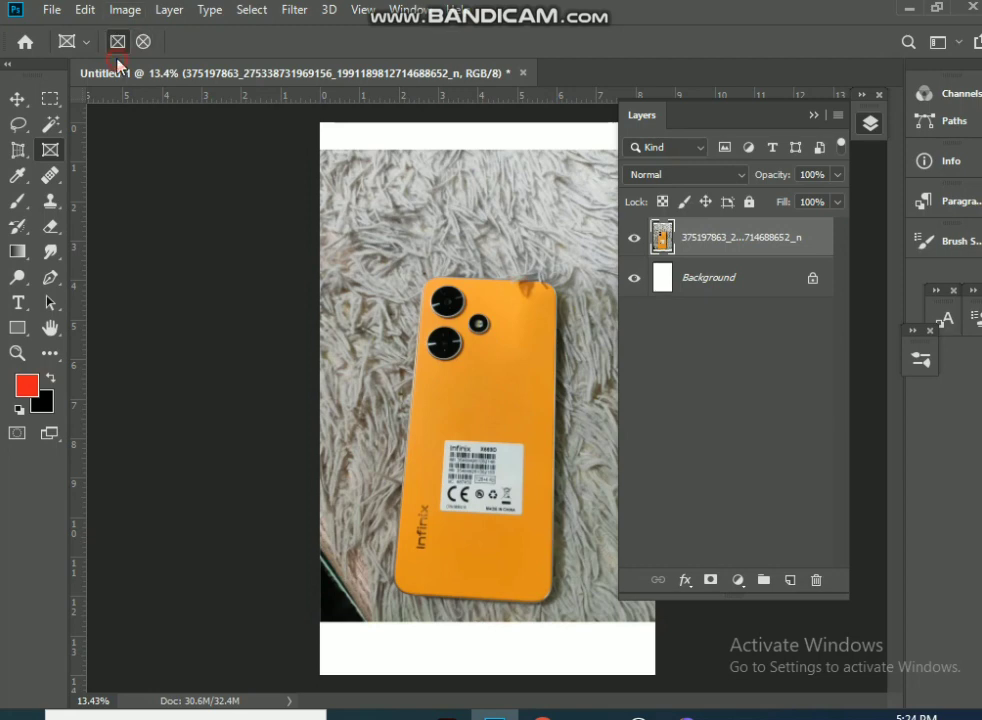
drag(413, 258, 571, 607)
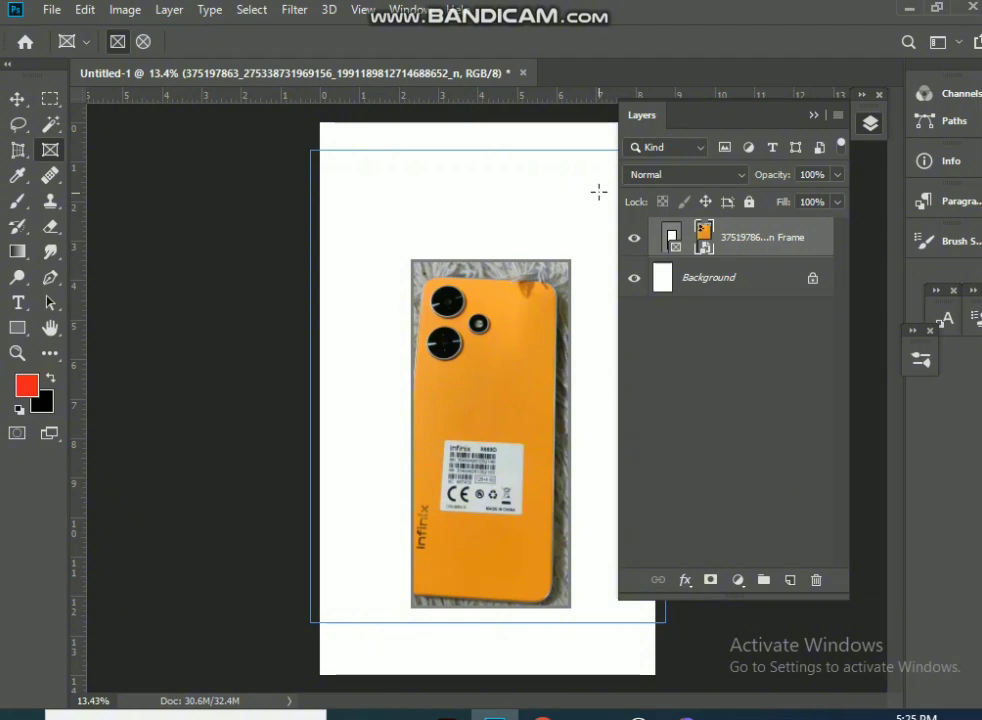
drag(505, 414, 519, 416)
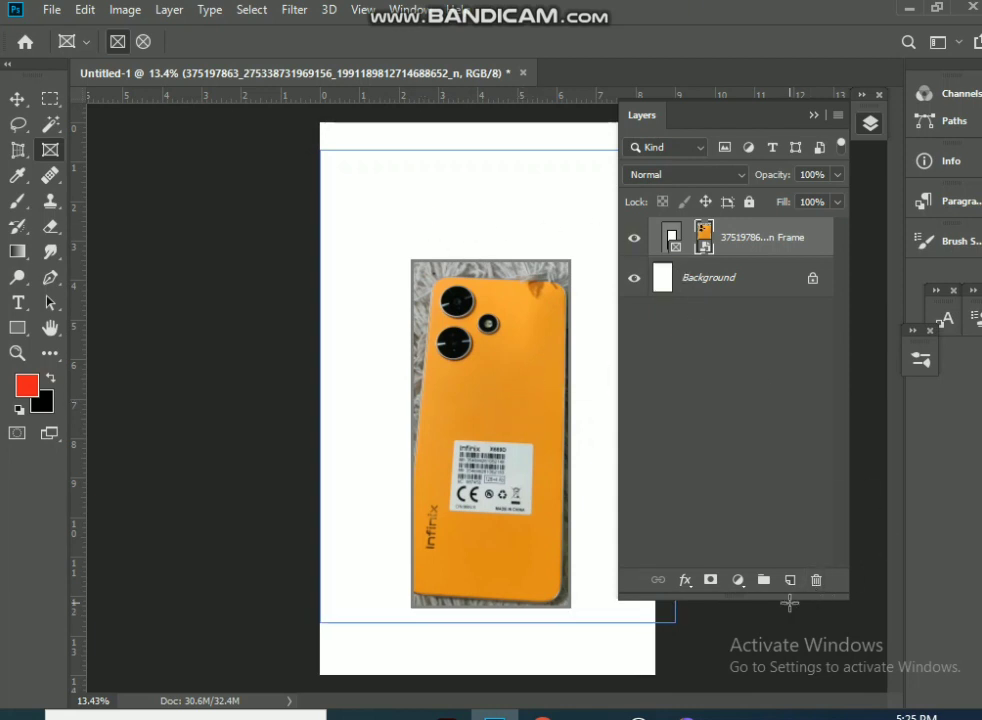
Reposition the photo horizontally inside the rectangular frame with the Move tool
click(16, 98)
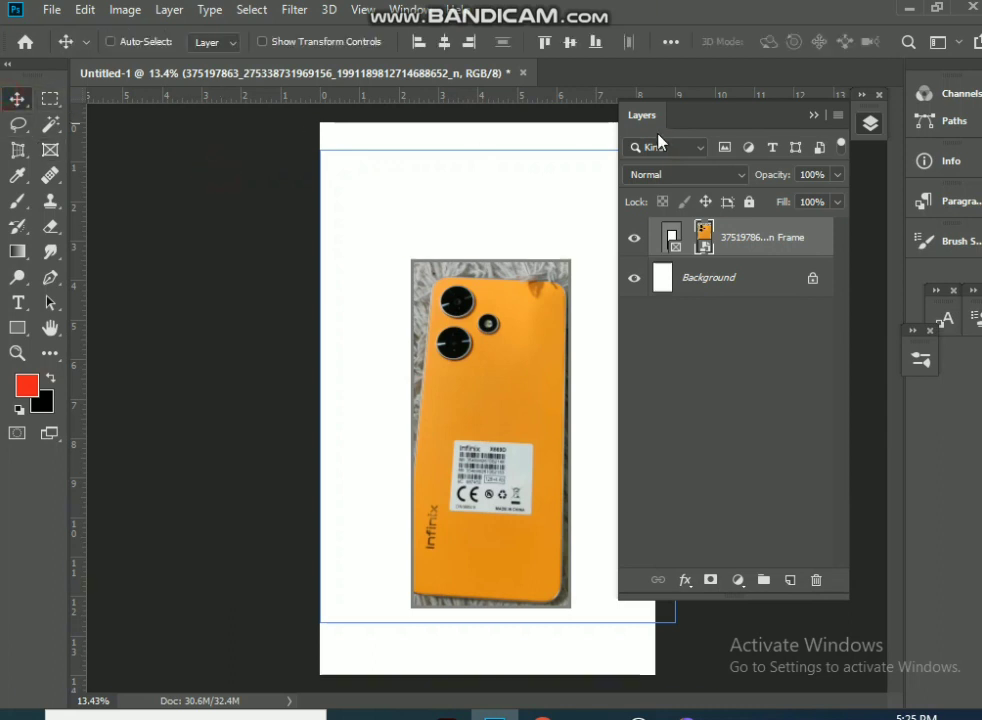
click(809, 116)
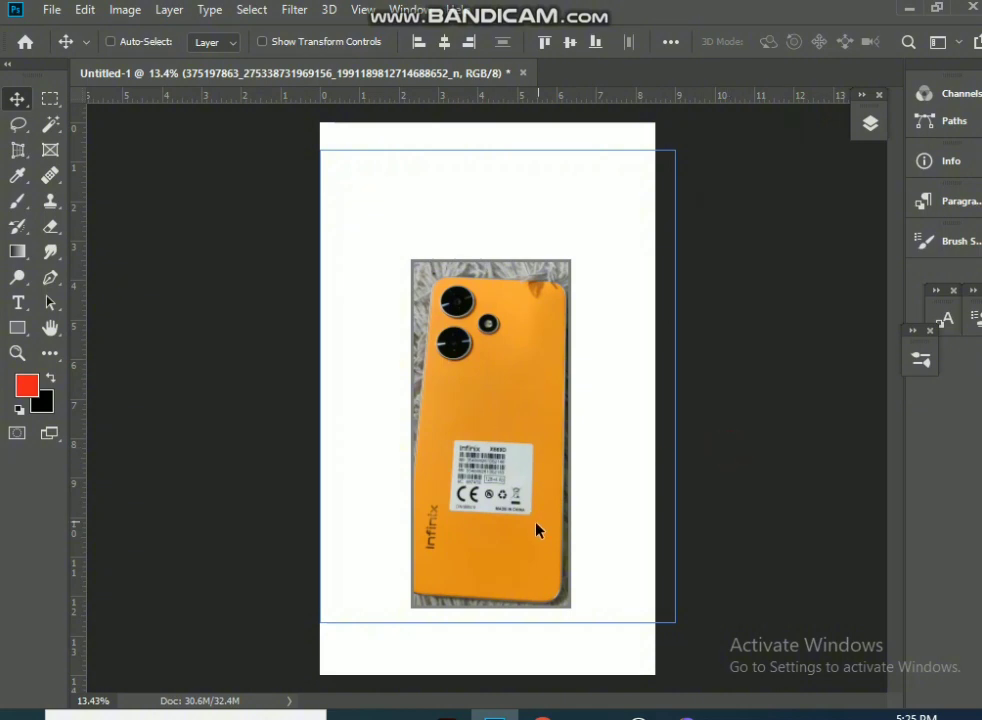
mouse_move(537, 526)
mouse_down()
mouse_move(528, 502)
mouse_move(528, 521)
mouse_up()
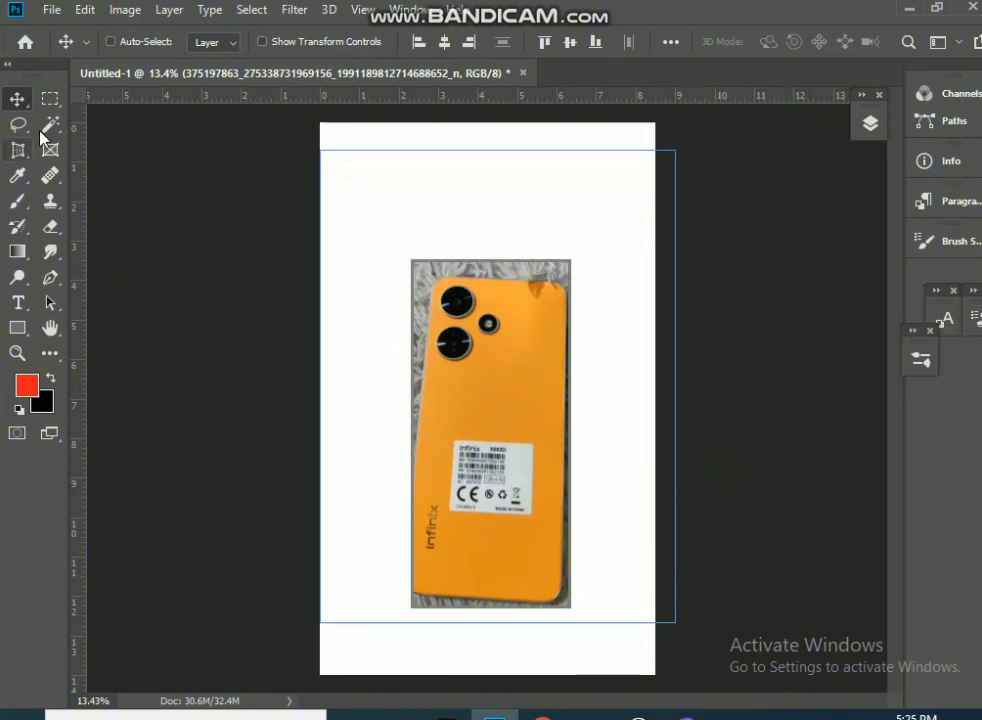
click(14, 97)
click(336, 214)
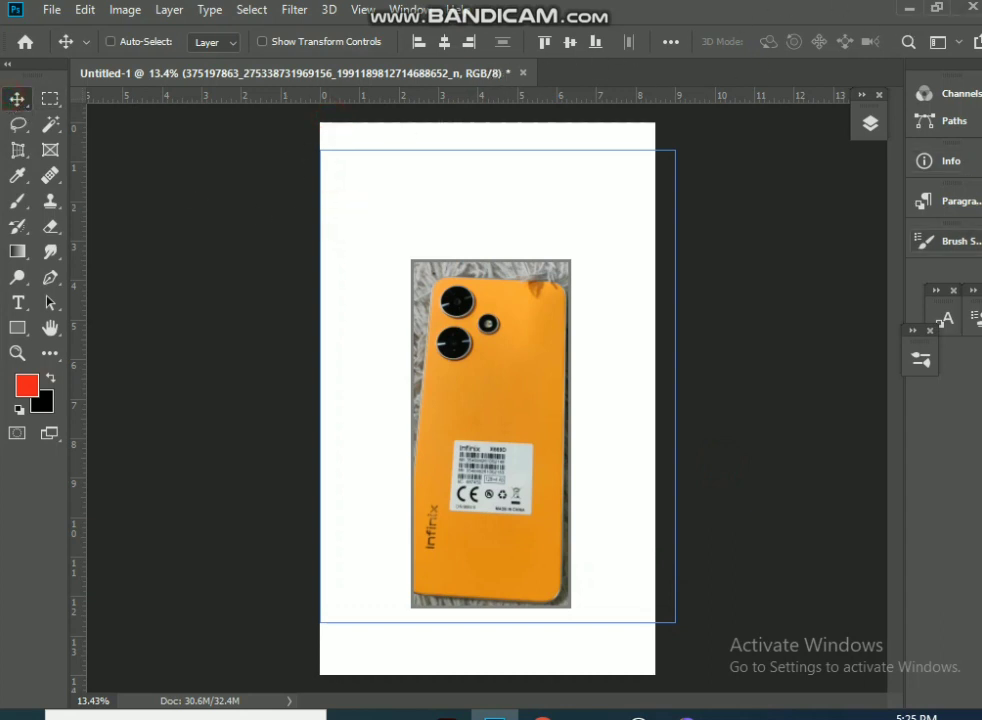
drag(833, 193, 765, 203)
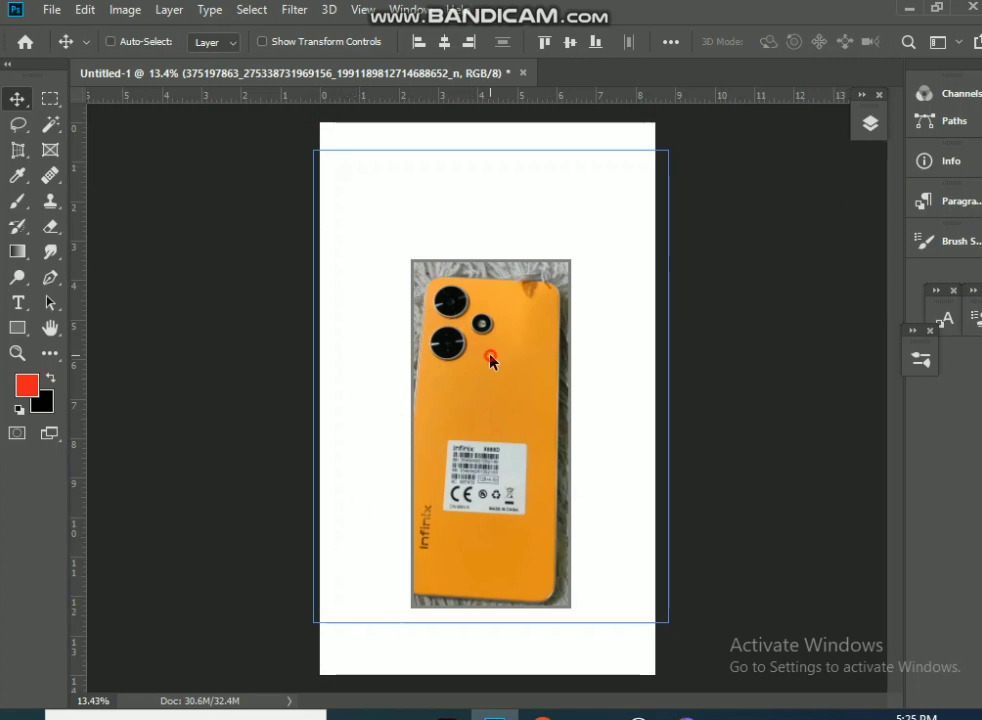
drag(491, 360, 499, 358)
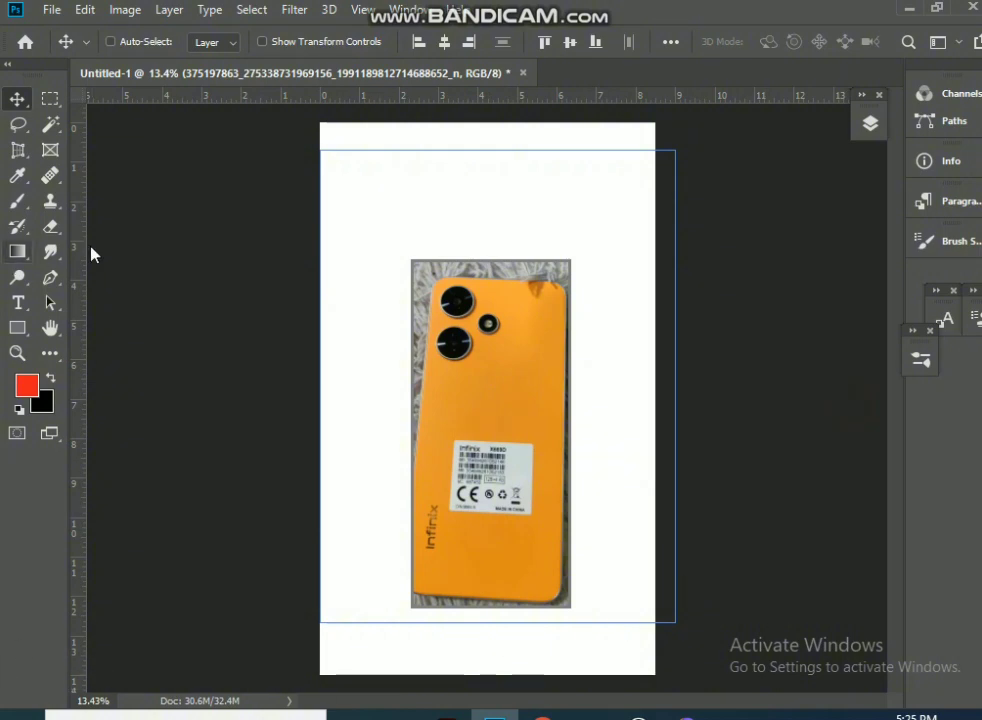
Undo the photo shifts and the rectangular frame
key(ctrl)
key(ctrl+z)
key(ctrl+z)
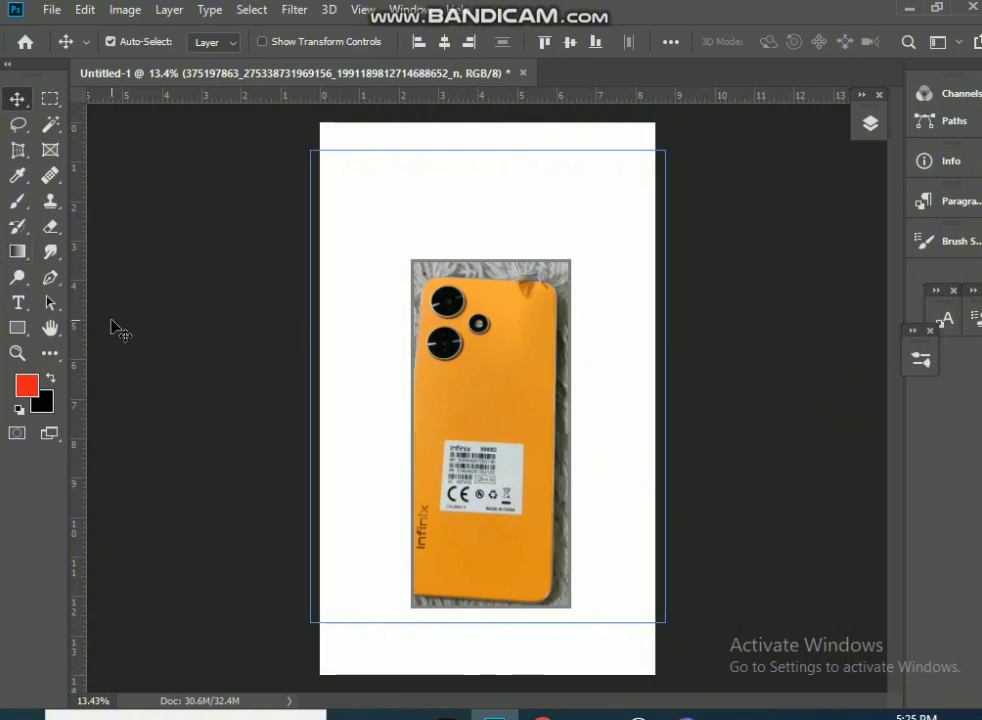
Draw a large elliptical frame around the whole phone, spanning nearly the full page width
click(48, 151)
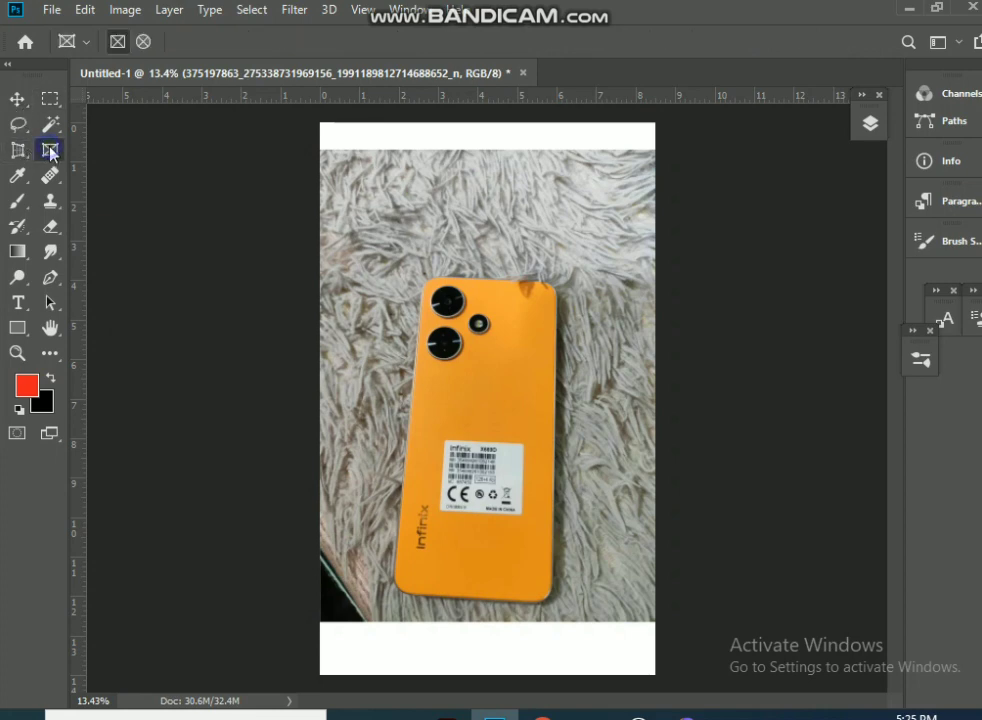
click(154, 47)
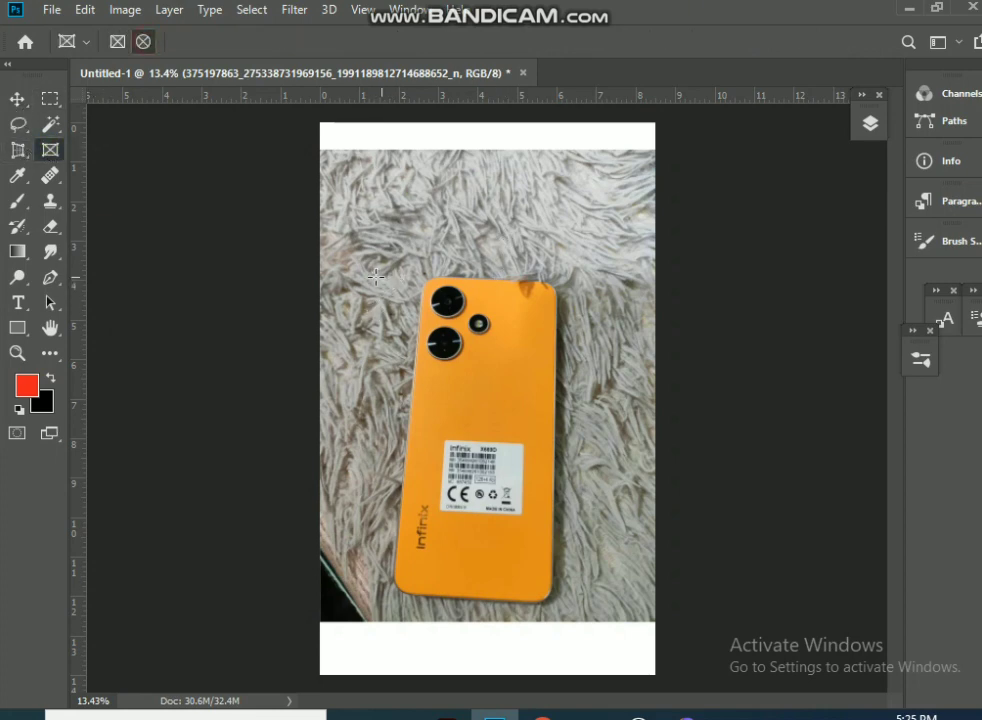
drag(338, 217, 640, 623)
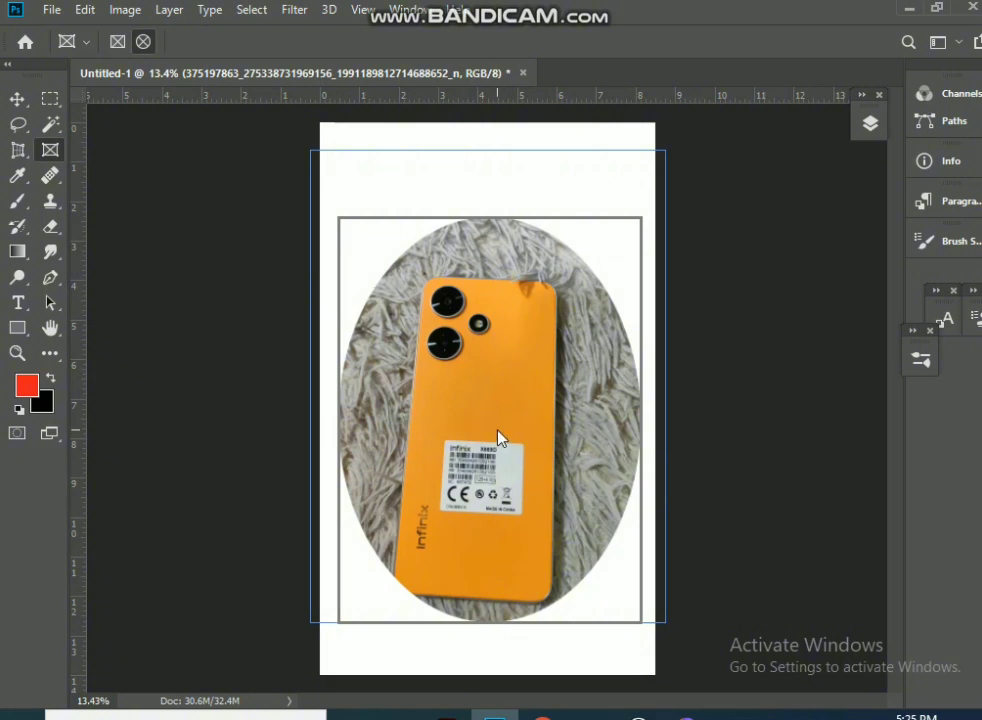
Shift the photo up and to the right inside the elliptical frame with the Move tool
click(17, 99)
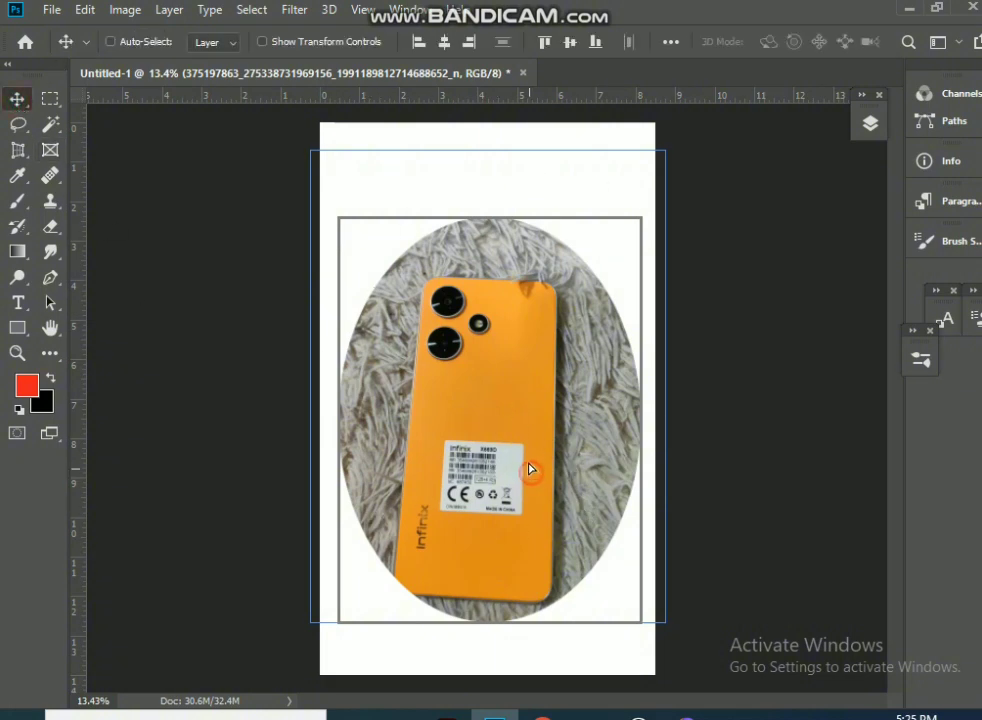
drag(530, 469, 535, 463)
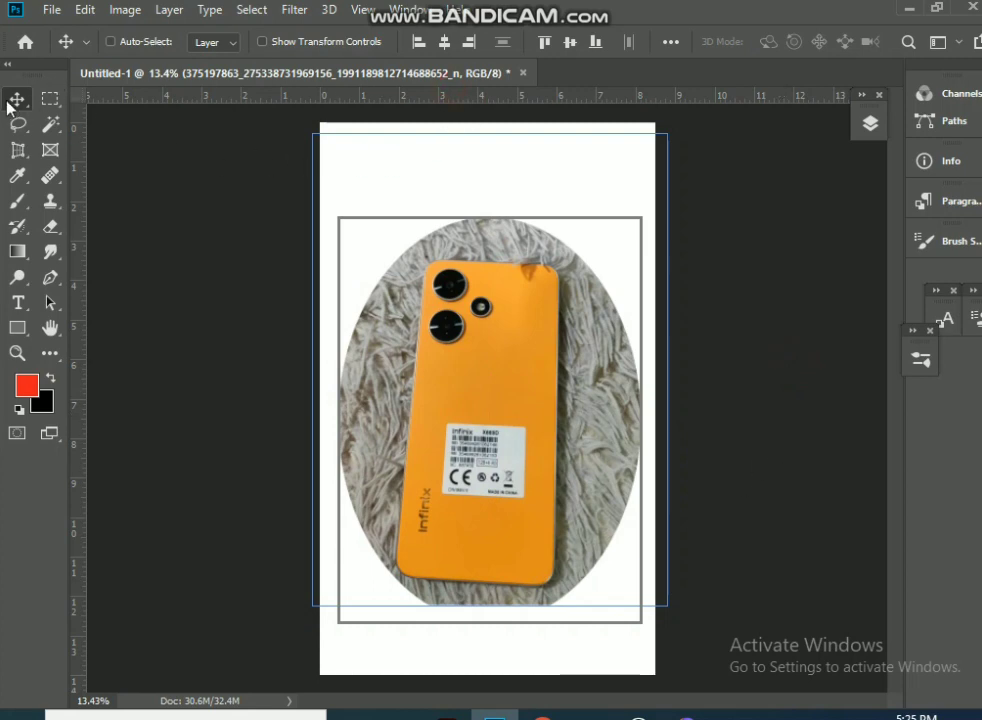
click(407, 146)
drag(493, 397, 514, 397)
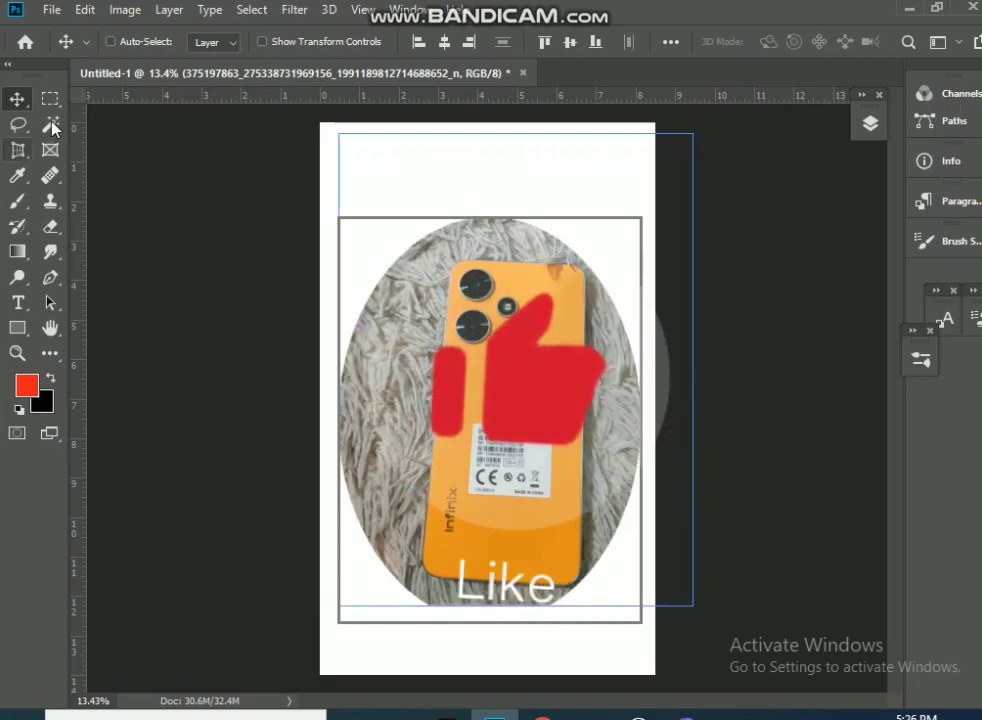
Review the selection and crop tool variants, activating Magic Wand, Perspective Crop, Slice and Slice Select in turn
click(51, 125)
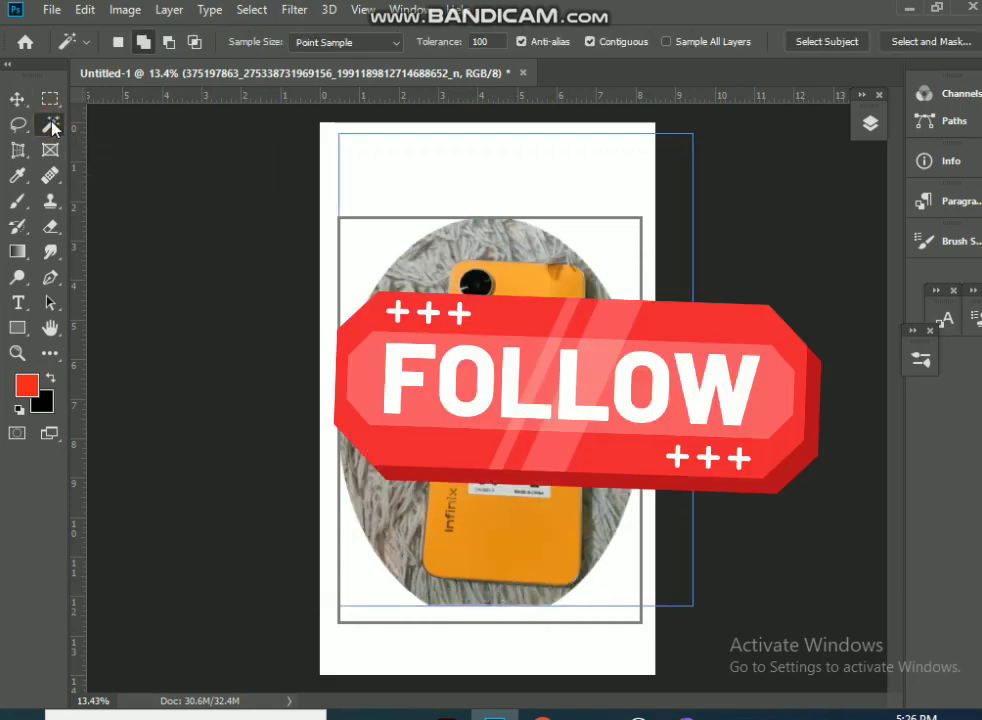
right_click(54, 128)
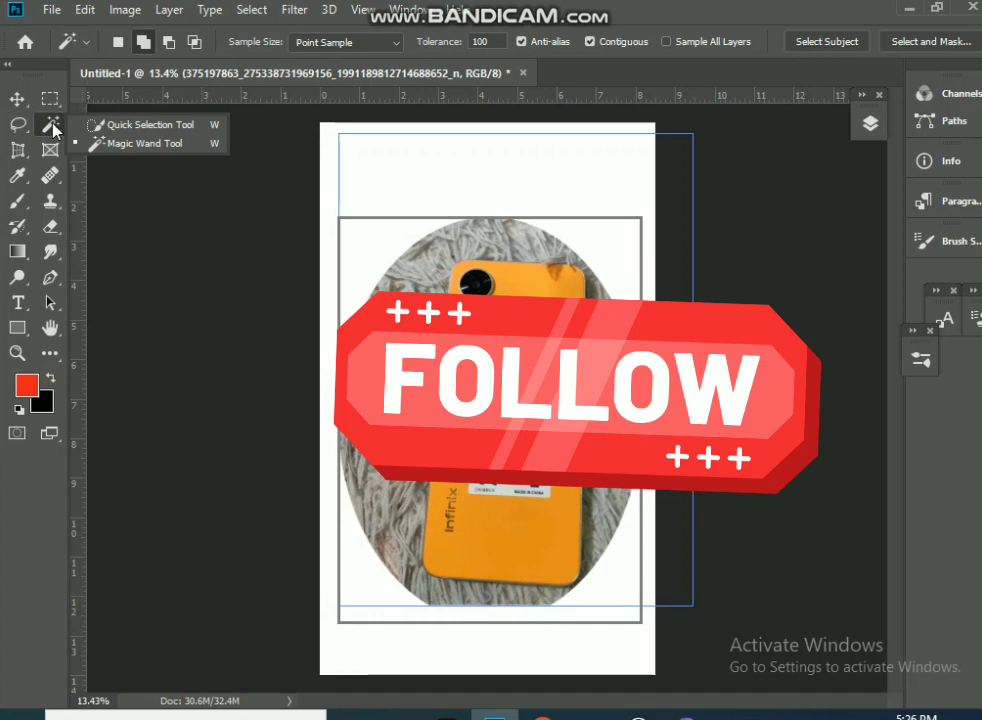
click(14, 158)
right_click(15, 158)
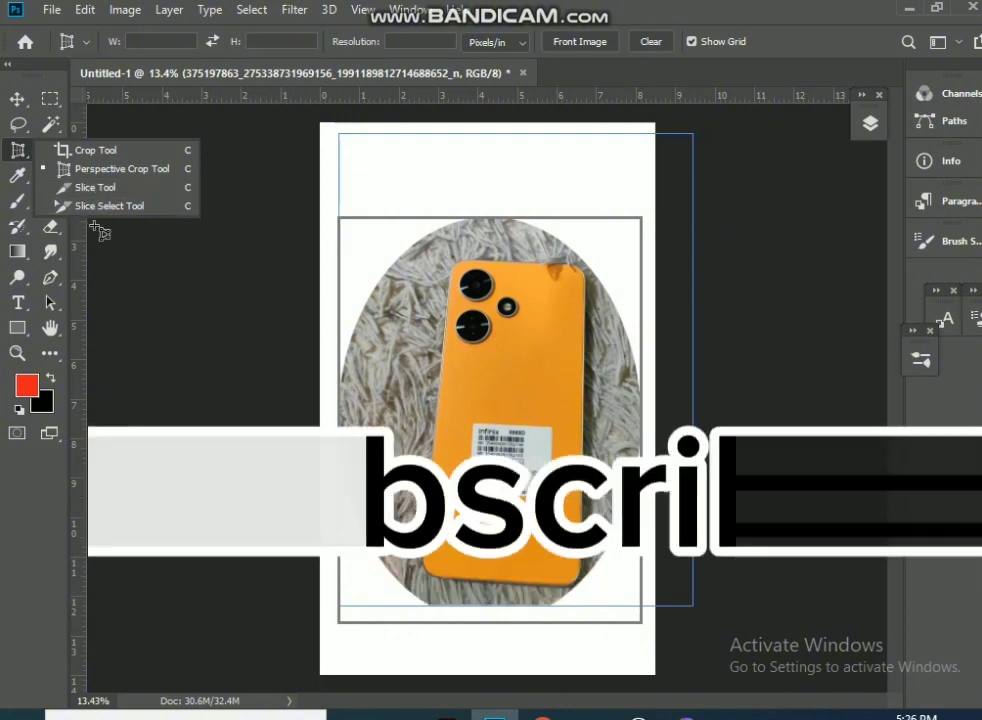
click(101, 188)
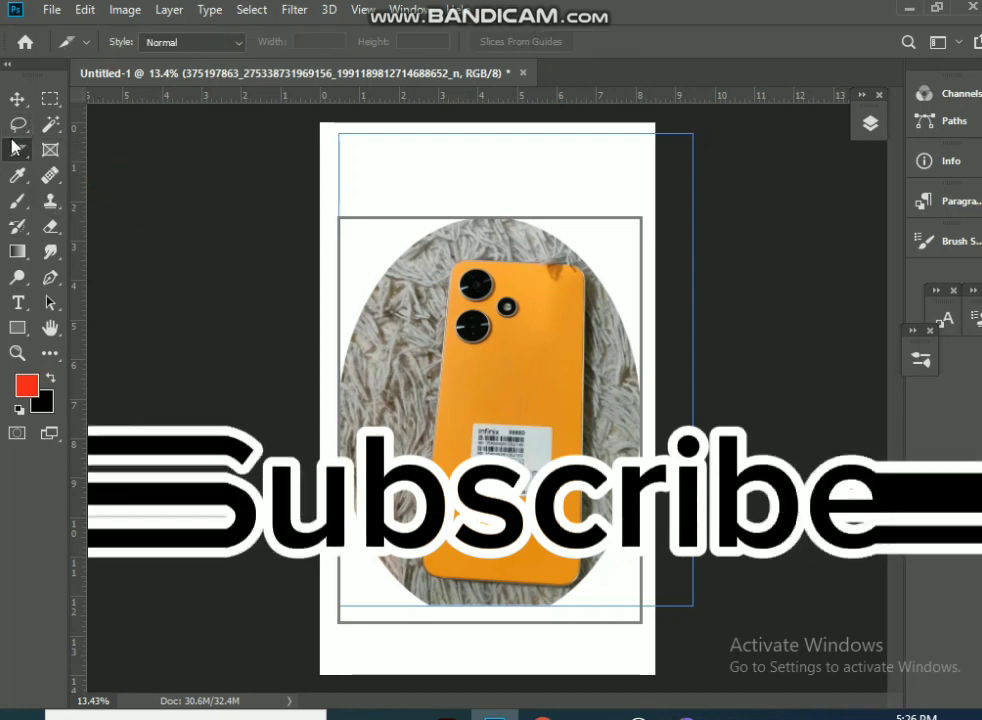
right_click(18, 154)
click(105, 206)
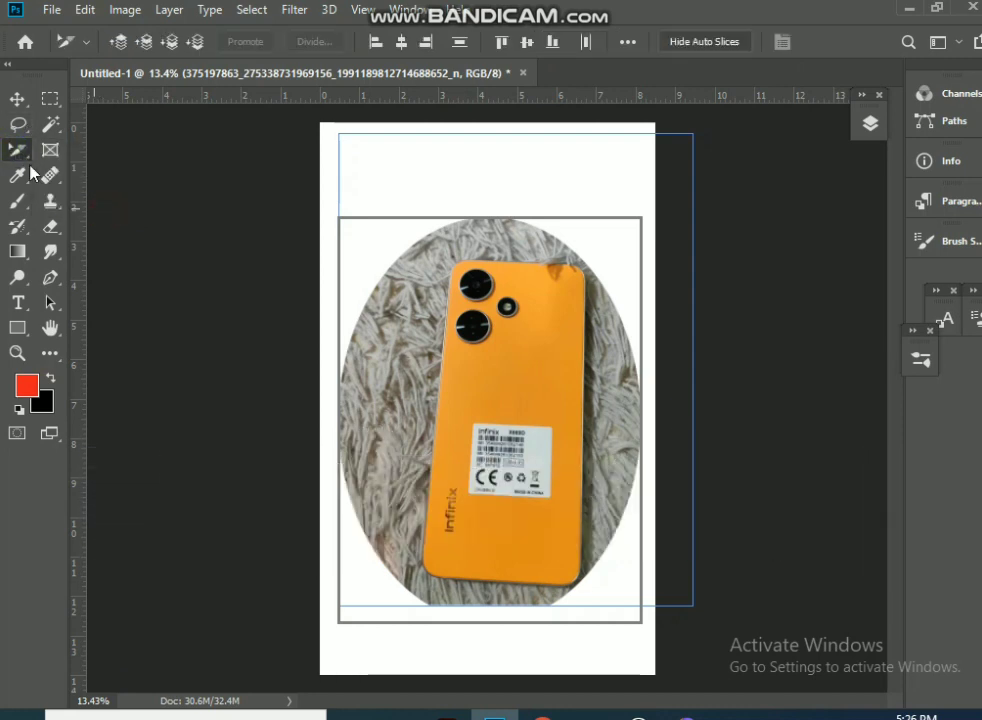
right_click(17, 151)
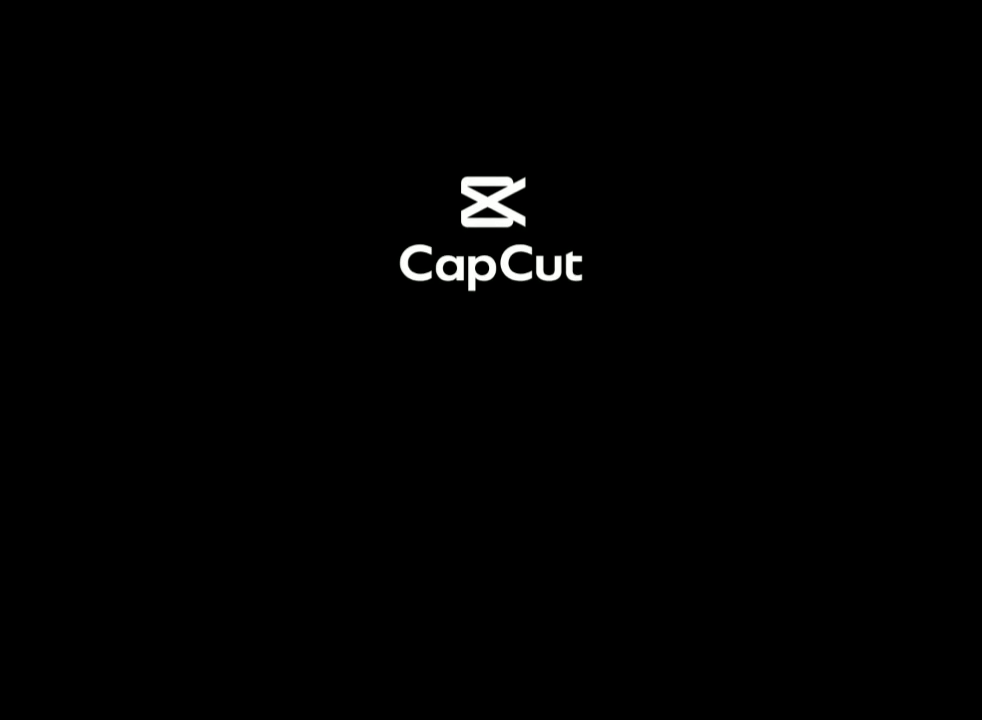